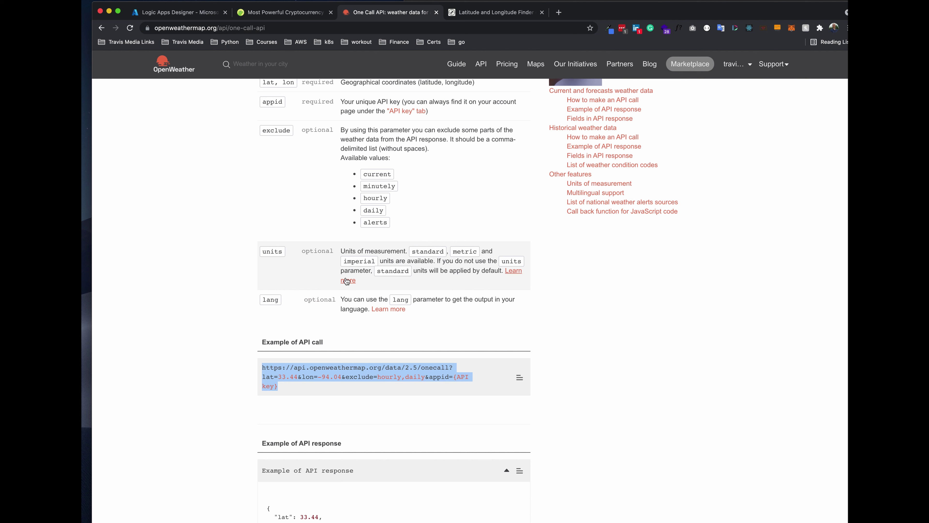
- In the Logic Apps Designer, insert an Initialize variable action between the Recurrence trigger and the first HTTP action
{"action": "double_click", "coordinate": [373, 210]}
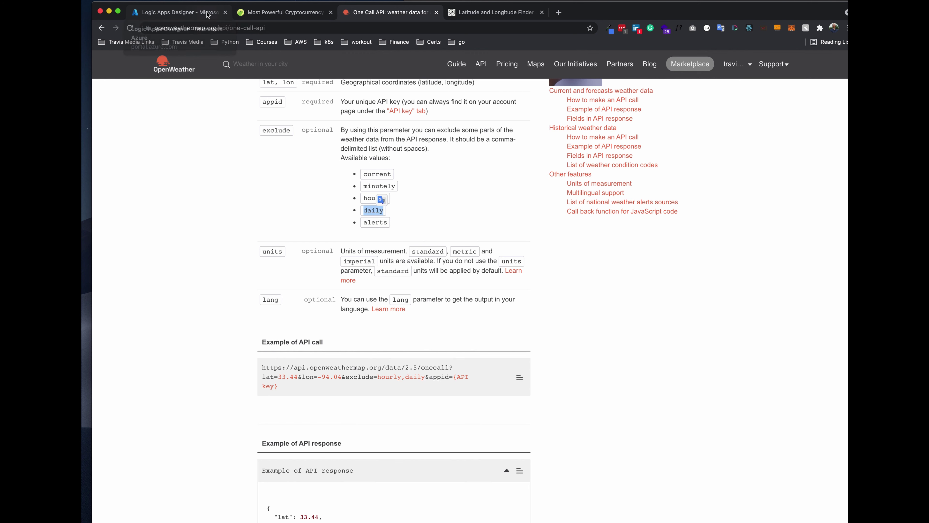
{"action": "left_click", "coordinate": [207, 14]}
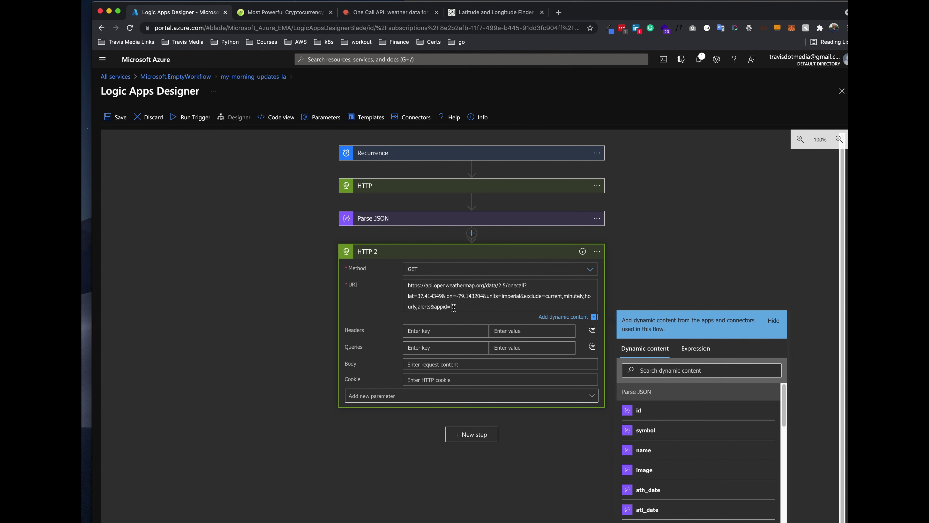
{"action": "left_click", "coordinate": [471, 169]}
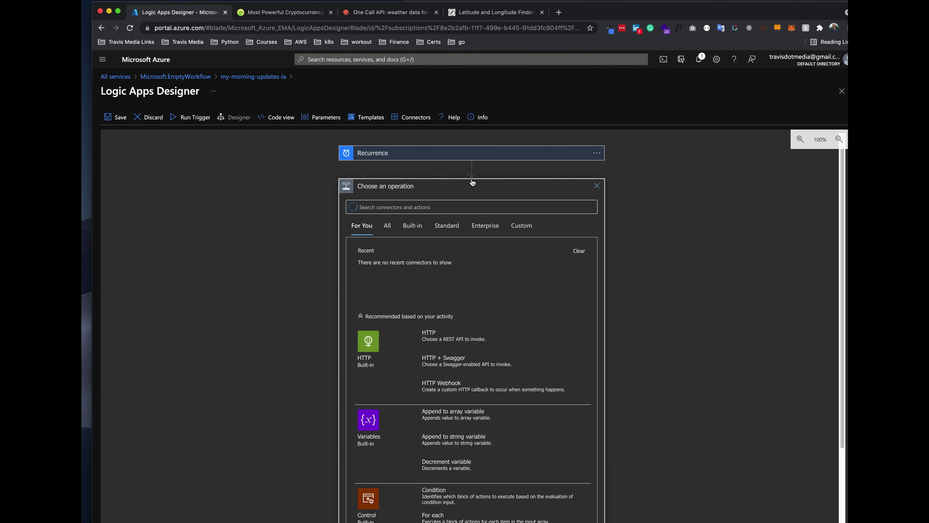
{"action": "left_click", "coordinate": [369, 420]}
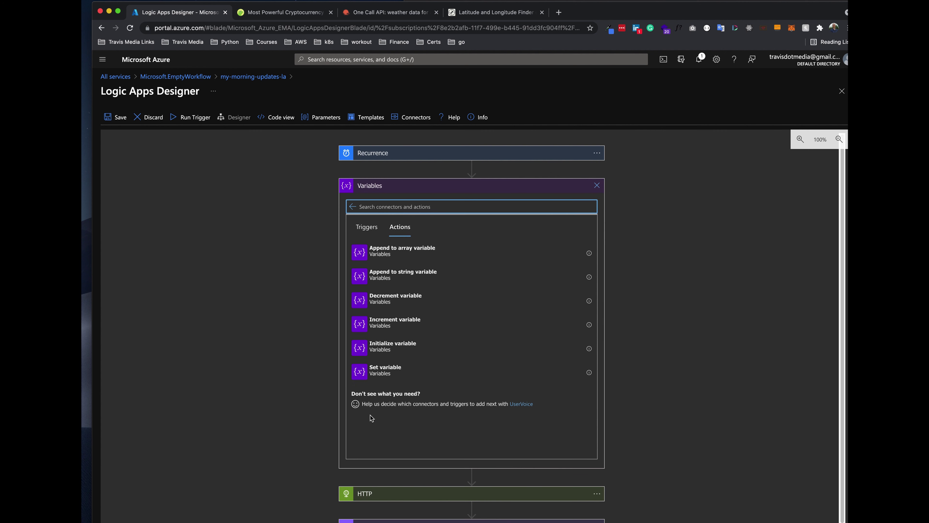
{"action": "left_click", "coordinate": [403, 345]}
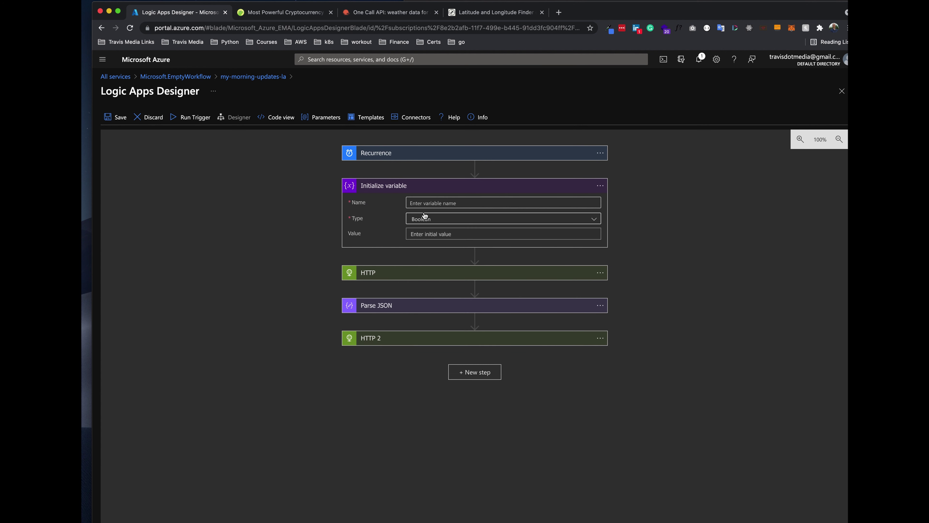
- Name the new variable apiKey and set its type to String
{"action": "left_click", "coordinate": [425, 204]}
{"action": "type", "text": "apiKey"}
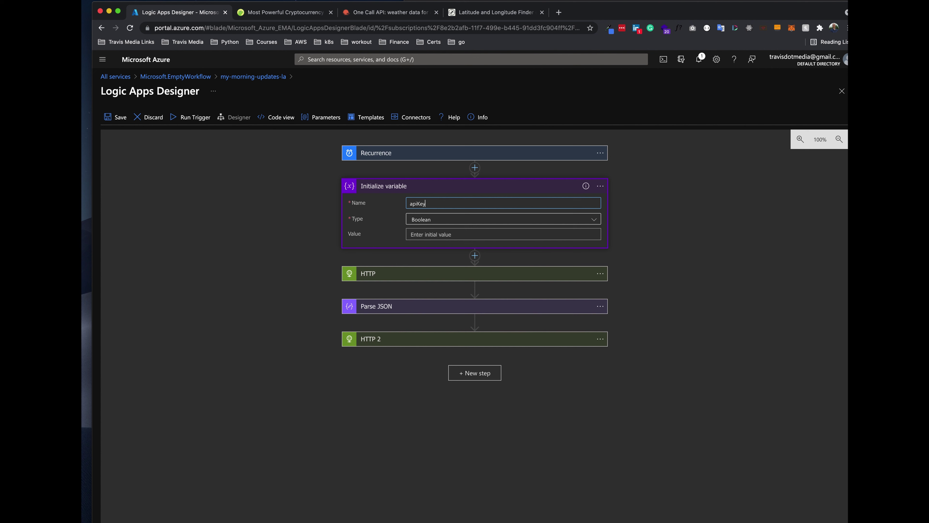
{"action": "left_click", "coordinate": [438, 220]}
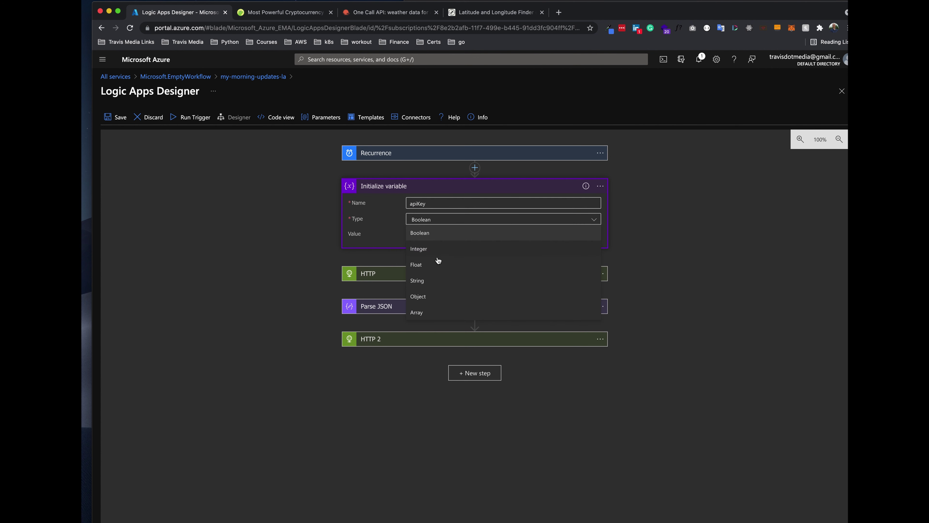
{"action": "left_click", "coordinate": [433, 285]}
{"action": "left_click", "coordinate": [439, 234]}
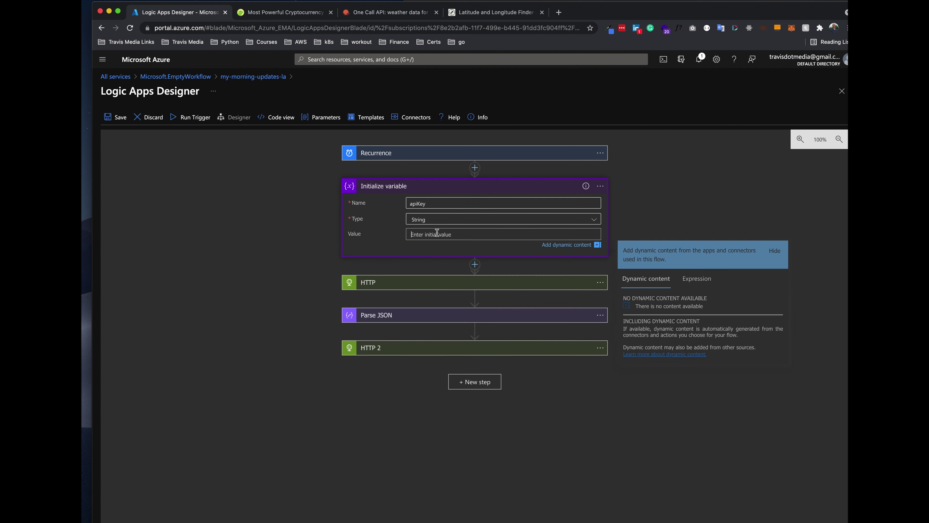
- Rename the Initialize variable action as "apiKey Variable" and collapse its card
{"action": "left_click", "coordinate": [601, 186]}
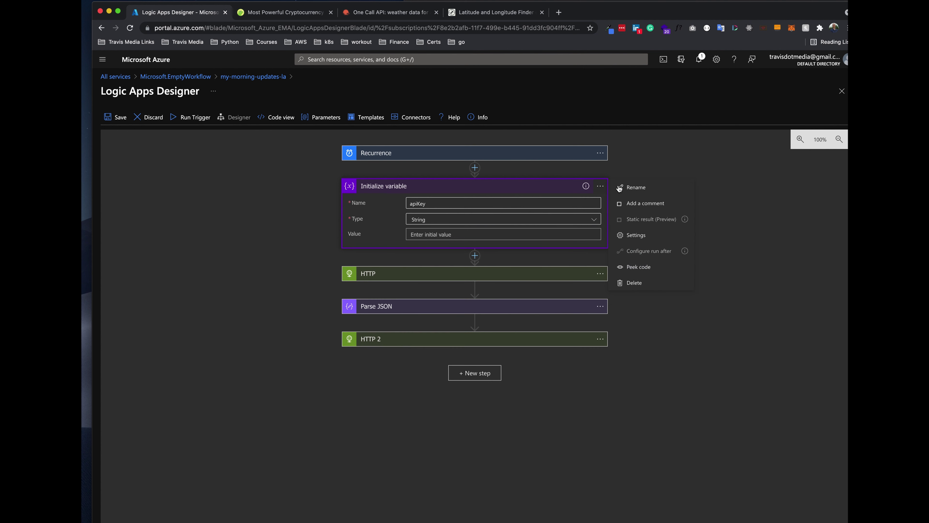
{"action": "left_click", "coordinate": [637, 187]}
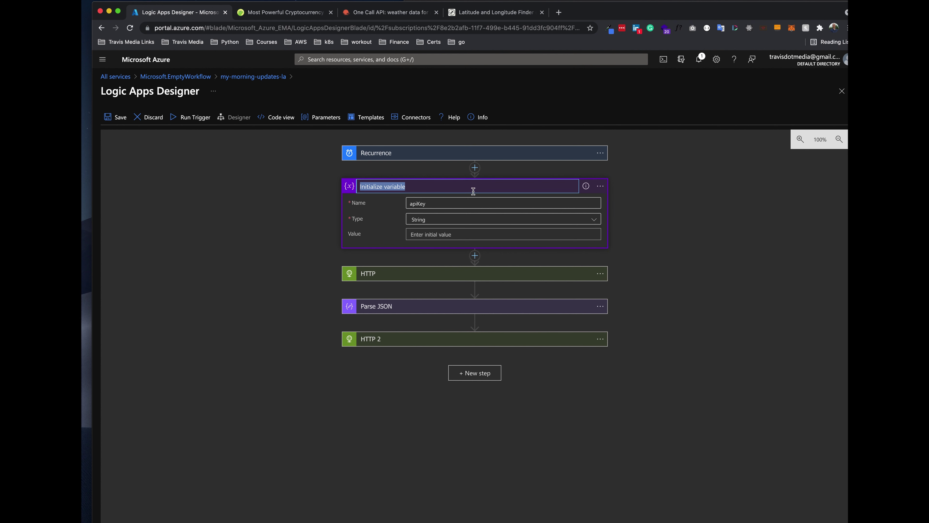
{"action": "type", "text": "apiKey Variable"}
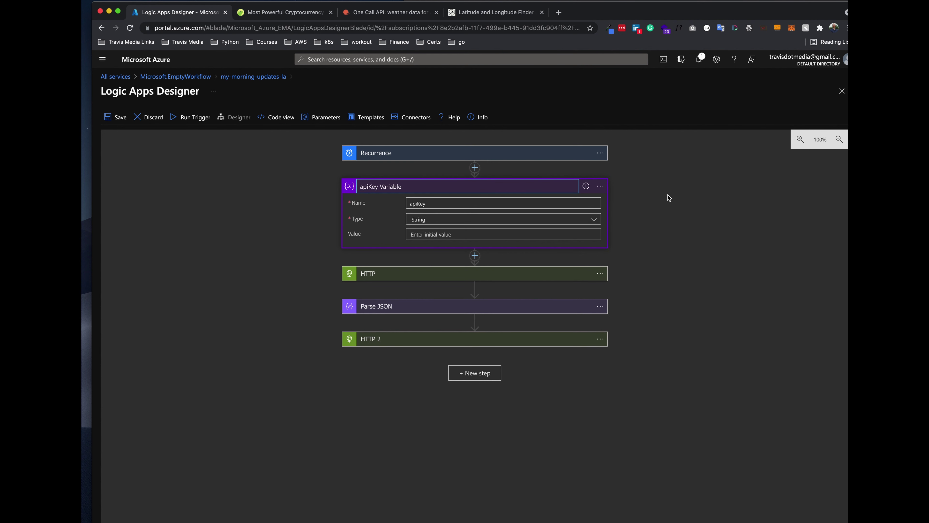
{"action": "left_click", "coordinate": [679, 195]}
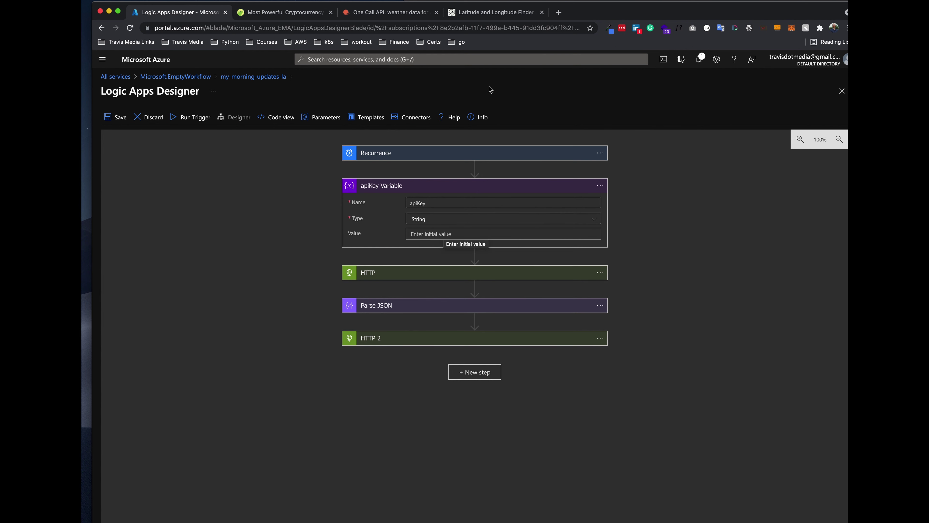
{"action": "left_click", "coordinate": [401, 187]}
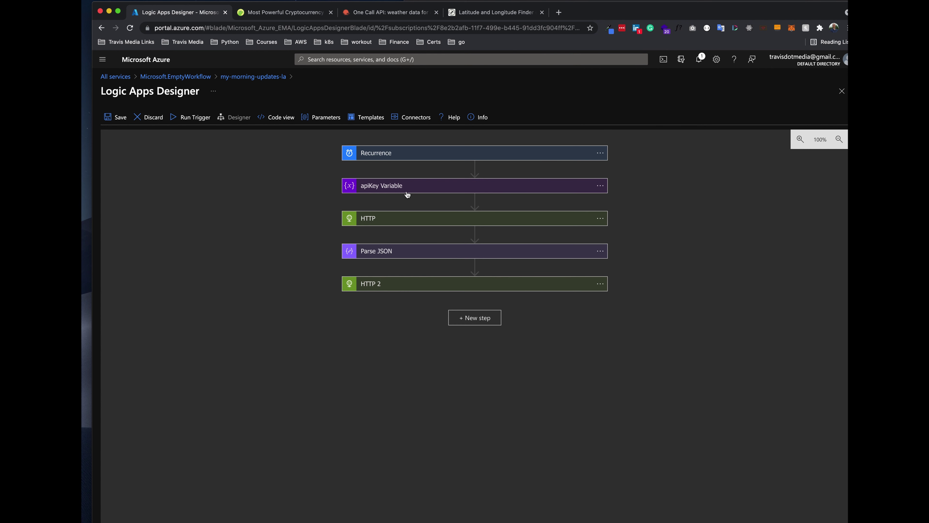
- Insert the apiKey variable after "appid=" at the end of the HTTP 2 action's URI, and collapse the card
{"action": "left_click", "coordinate": [418, 288]}
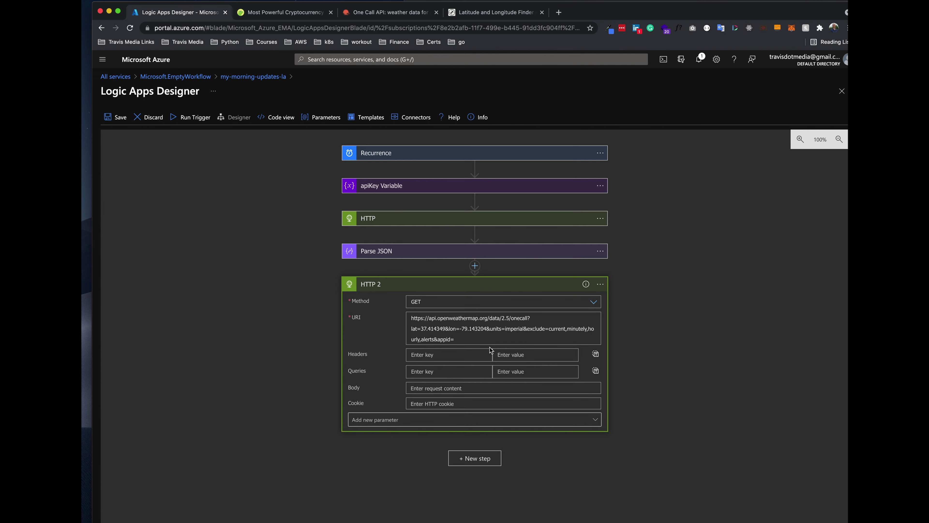
{"action": "left_click", "coordinate": [473, 338]}
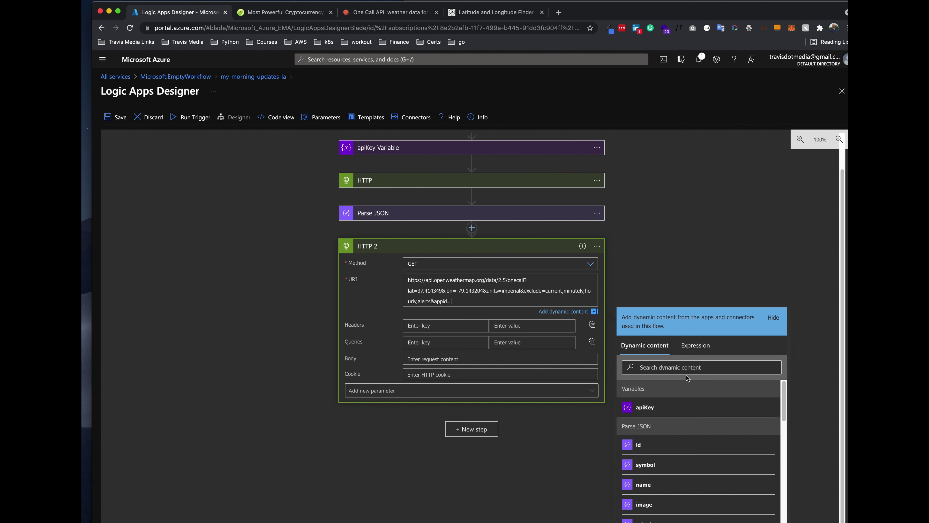
{"action": "scroll", "coordinate": [708, 416], "scroll_direction": "down", "scroll_amount": 1}
{"action": "scroll", "coordinate": [708, 415], "scroll_direction": "down", "scroll_amount": 10}
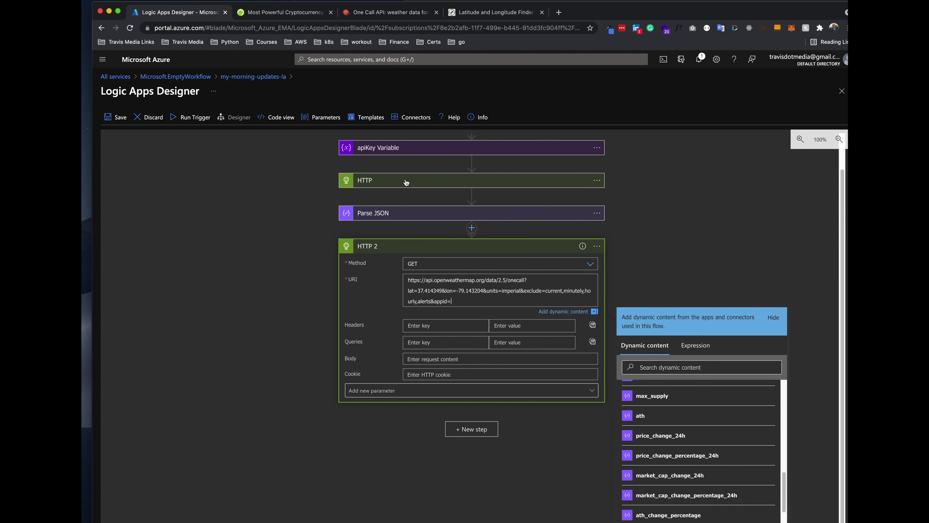
{"action": "scroll", "coordinate": [677, 407], "scroll_direction": "up", "scroll_amount": 10}
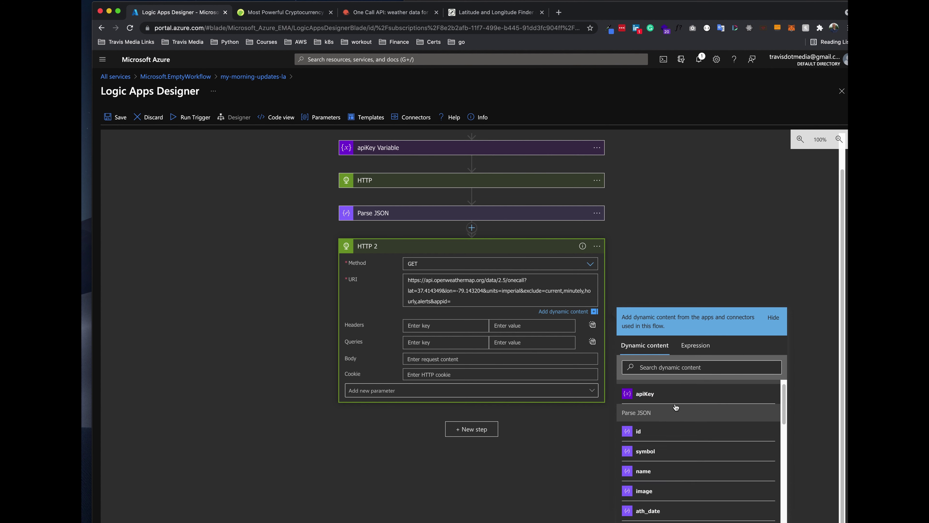
{"action": "left_click", "coordinate": [677, 407]}
{"action": "left_click", "coordinate": [472, 283]}
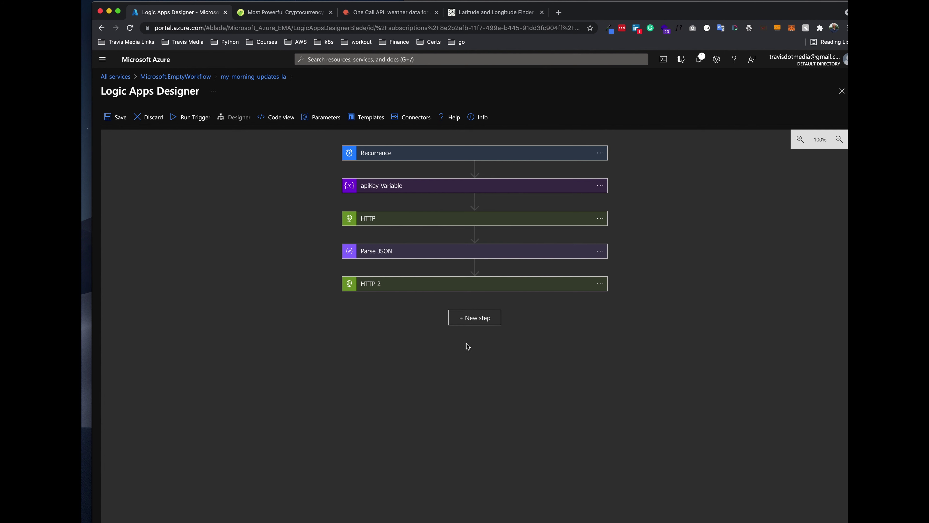
- Add a Parse JSON action from Data Operations after the HTTP 2 action
{"action": "left_click", "coordinate": [468, 322]}
{"action": "type", "text": "parse"}
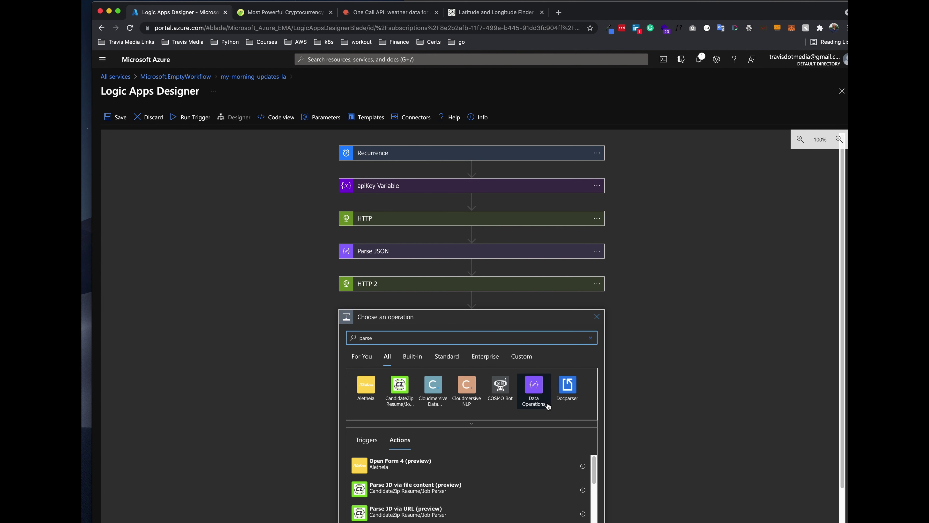
{"action": "left_click", "coordinate": [539, 391]}
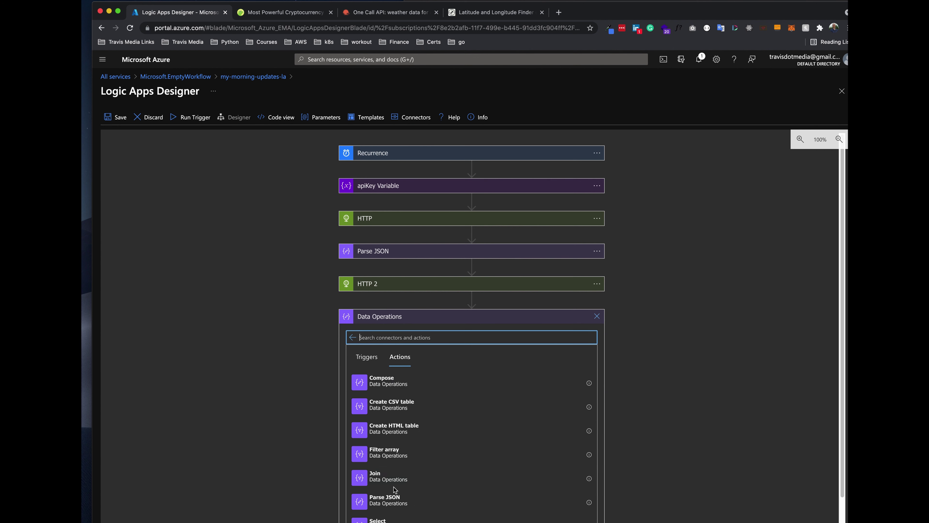
{"action": "left_click", "coordinate": [389, 497]}
- Review the example API call and its exclude parameter alongside the example response in the OpenWeather One Call documentation
{"action": "left_click", "coordinate": [491, 12]}
{"action": "left_click", "coordinate": [379, 13]}
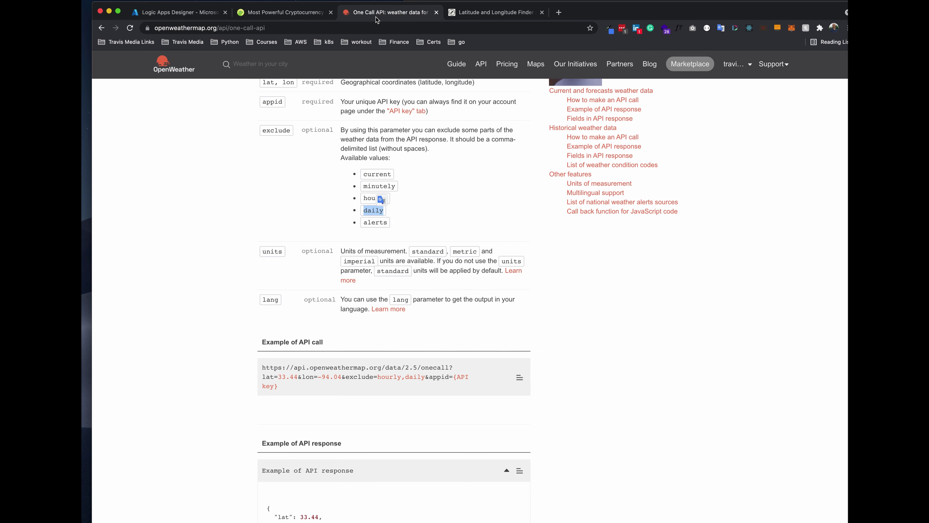
{"action": "scroll", "coordinate": [400, 306], "scroll_direction": "down", "scroll_amount": 15}
{"action": "scroll", "coordinate": [399, 306], "scroll_direction": "up", "scroll_amount": 12}
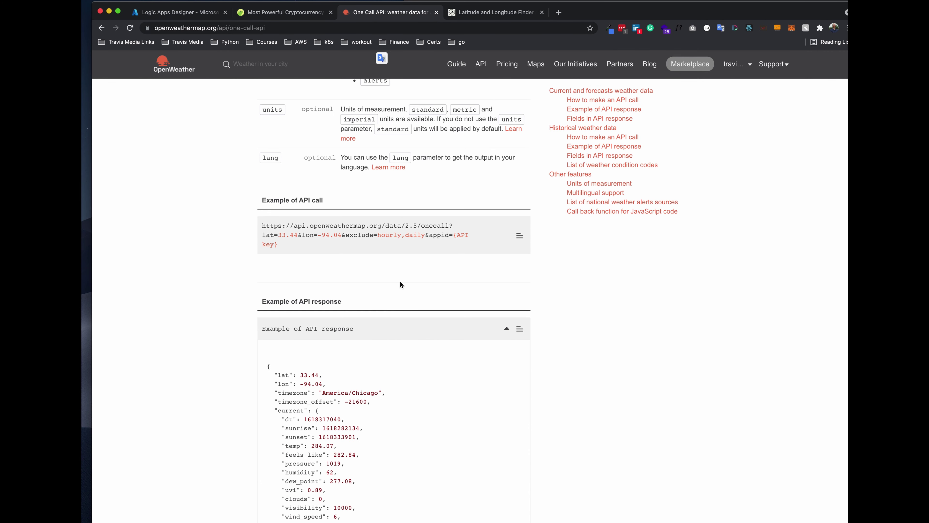
{"action": "left_click_drag", "start_coordinate": [335, 234], "coordinate": [414, 235]}
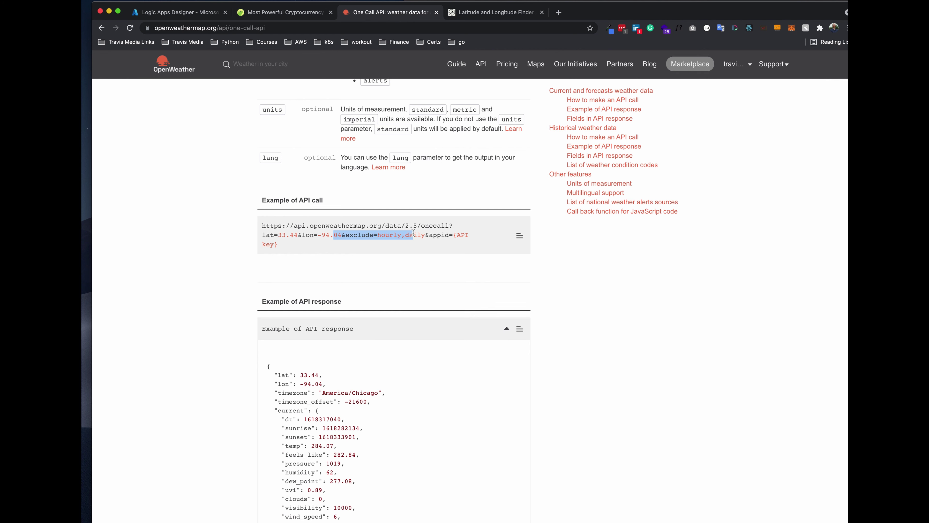
{"action": "left_click", "coordinate": [428, 237]}
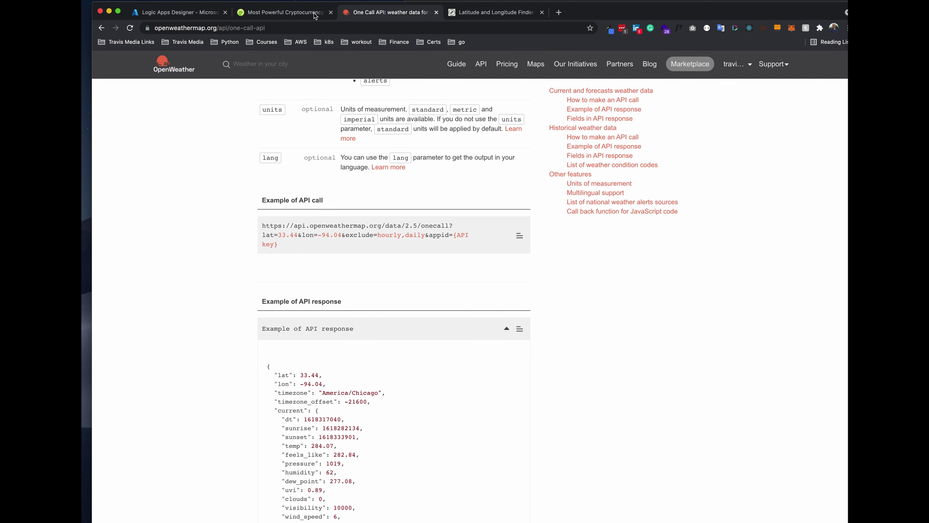
- Open the One Call API request URL with the API key in a new browser tab and select the JSON response to copy
{"action": "key", "text": "ctrl+shift+Tab"}
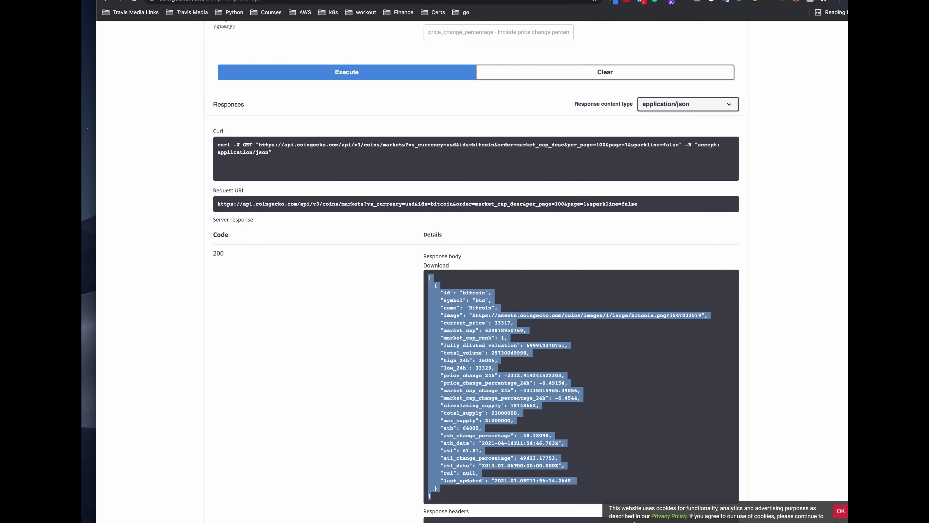
{"action": "key", "text": "super+t"}
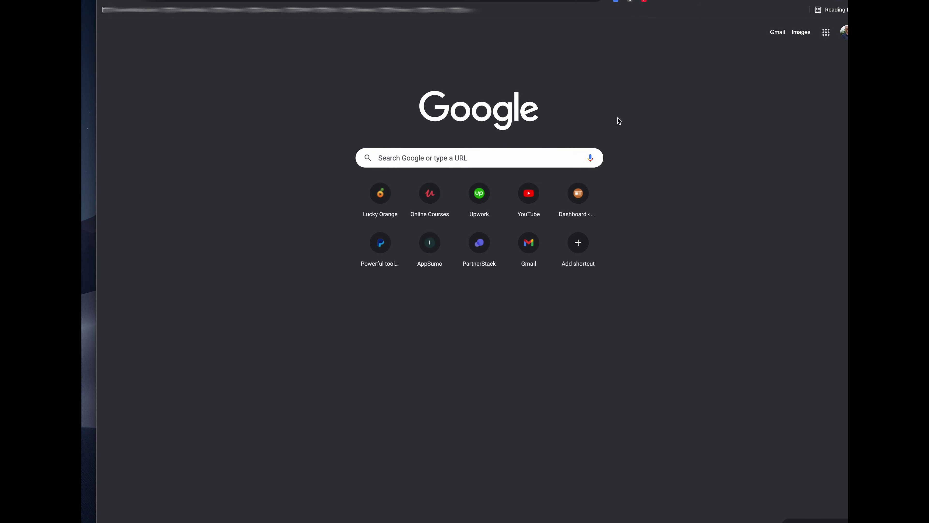
{"action": "key", "text": "Return"}
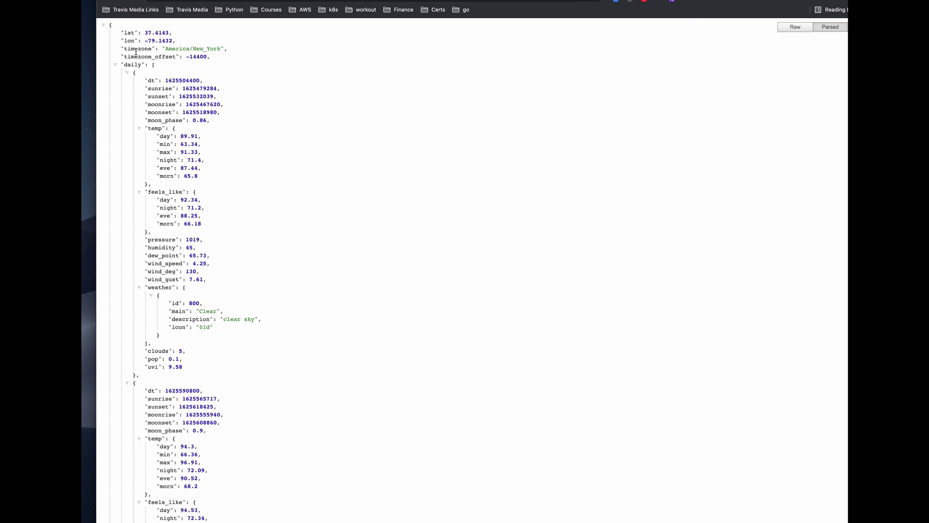
{"action": "left_click_drag", "start_coordinate": [108, 22], "coordinate": [250, 376]}
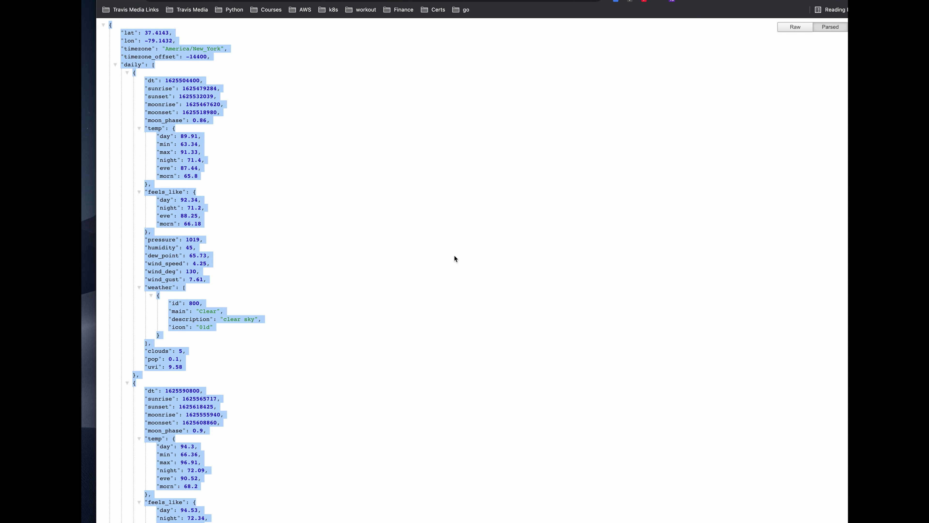
- Back in the Logic Apps Designer, generate the Parse JSON 2 schema from the copied weather response as sample payload
{"action": "key", "text": "ctrl+Tab"}
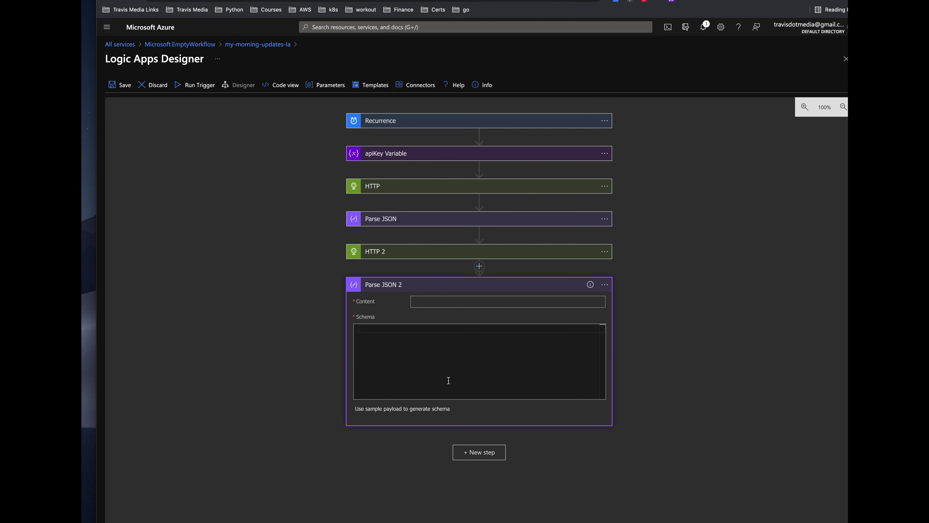
{"action": "left_click", "coordinate": [372, 409]}
{"action": "key", "text": "ctrl+v"}
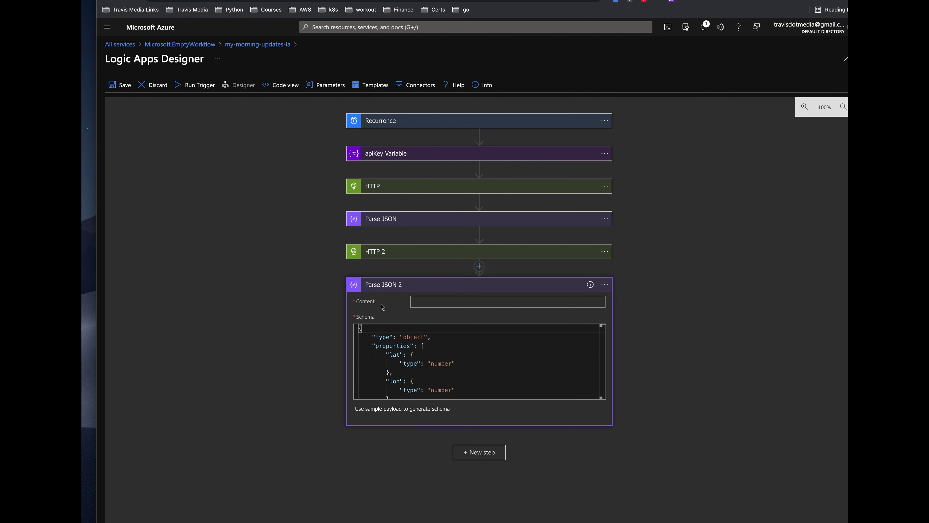
- Set the Content of Parse JSON 2 to the Body output of the HTTP 2 action
{"action": "left_click", "coordinate": [416, 302]}
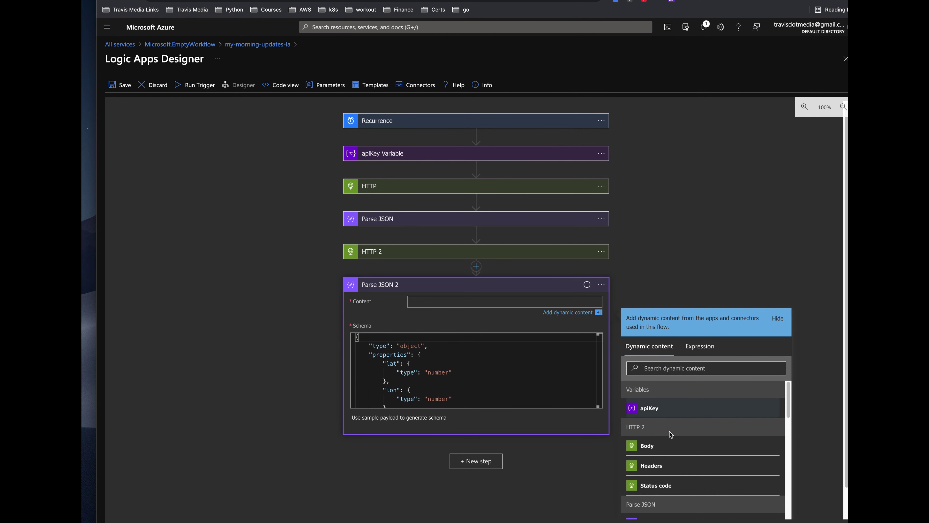
{"action": "scroll", "coordinate": [677, 425], "scroll_direction": "down", "scroll_amount": 5}
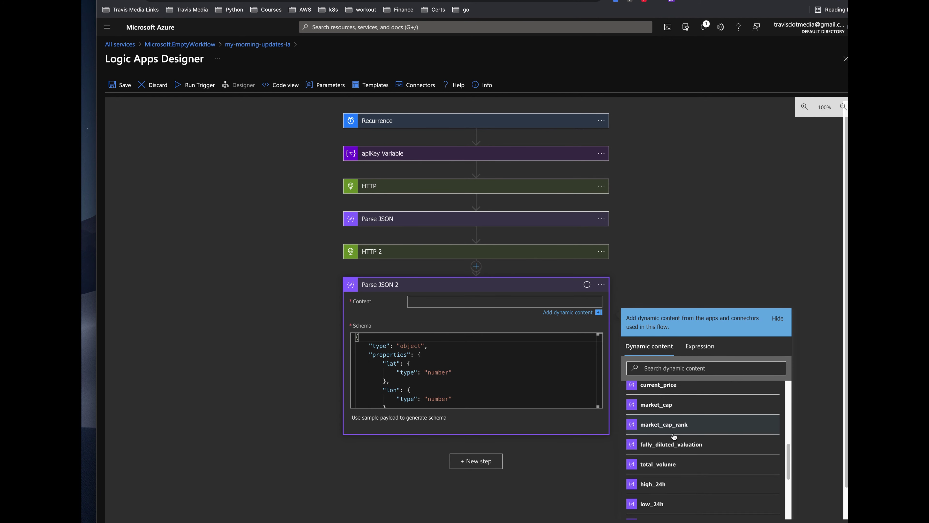
{"action": "scroll", "coordinate": [695, 420], "scroll_direction": "up", "scroll_amount": 5}
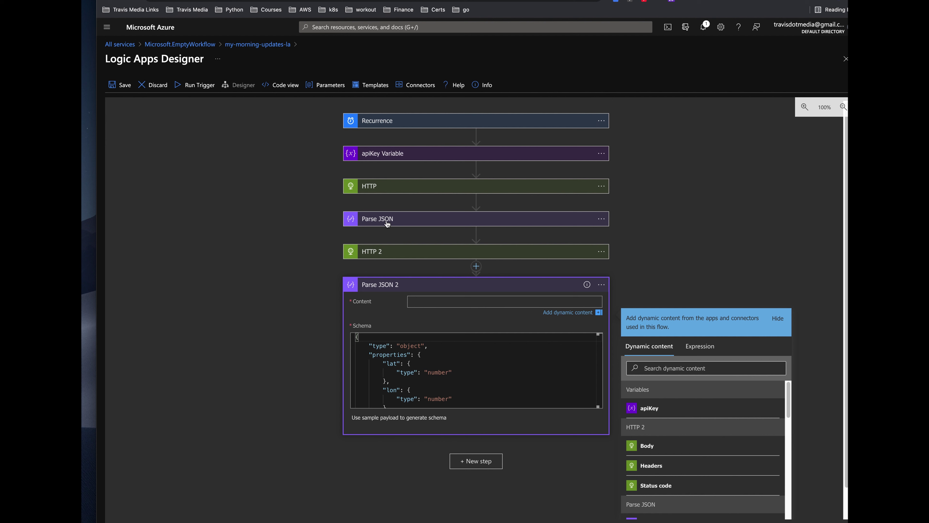
{"action": "left_click", "coordinate": [648, 444]}
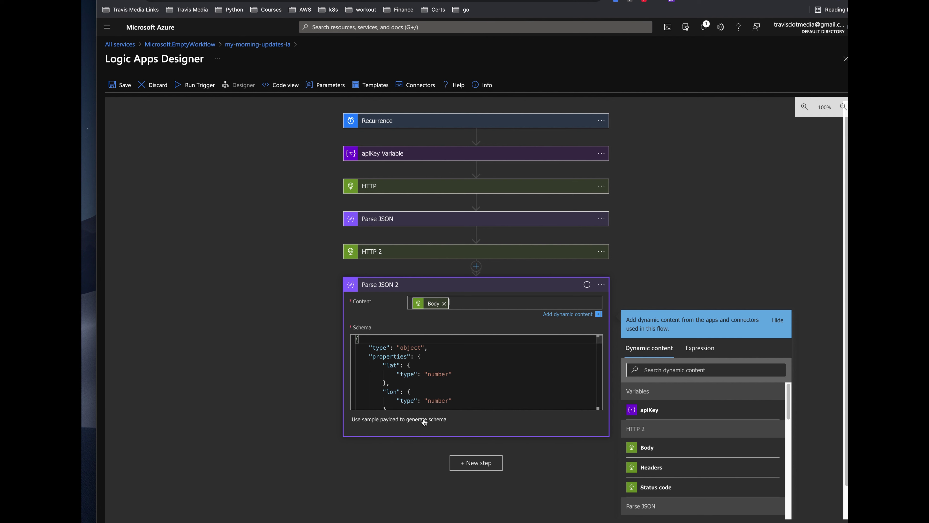
{"action": "left_click", "coordinate": [402, 292]}
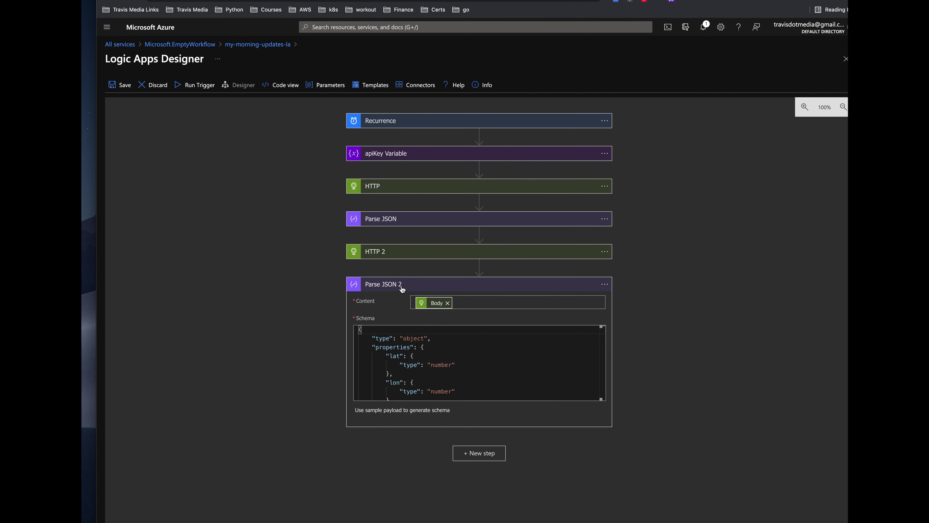
- Collapse Parse JSON 2, add a new step below it and search the connectors for servicenow
{"action": "left_click", "coordinate": [402, 289]}
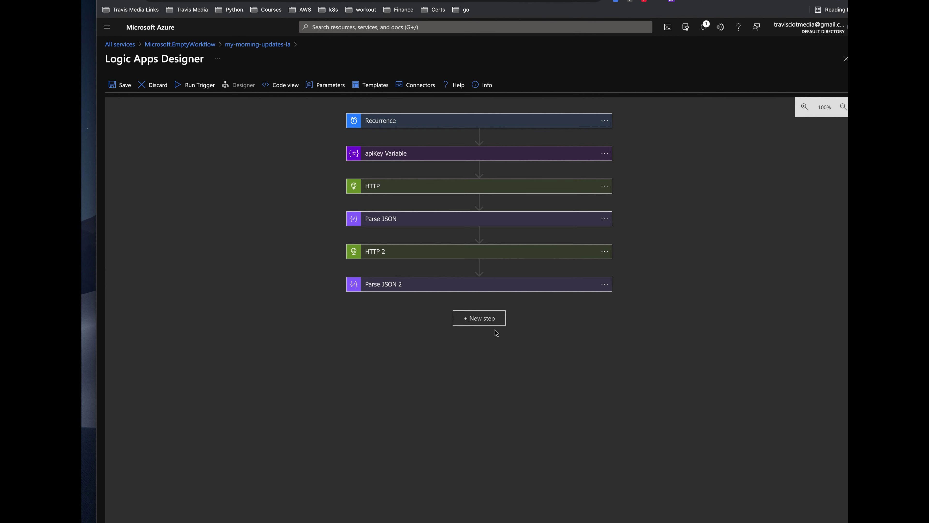
{"action": "left_click", "coordinate": [498, 321]}
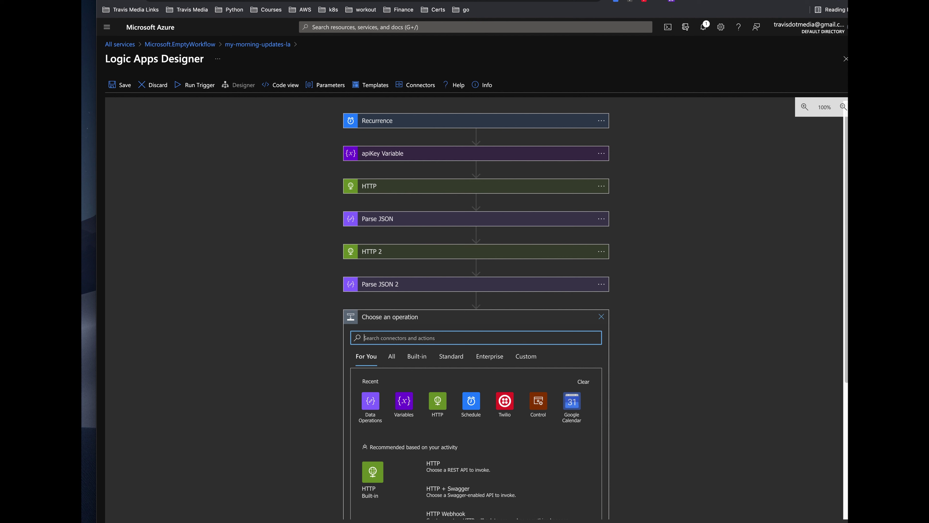
{"action": "type", "text": "servicenow"}
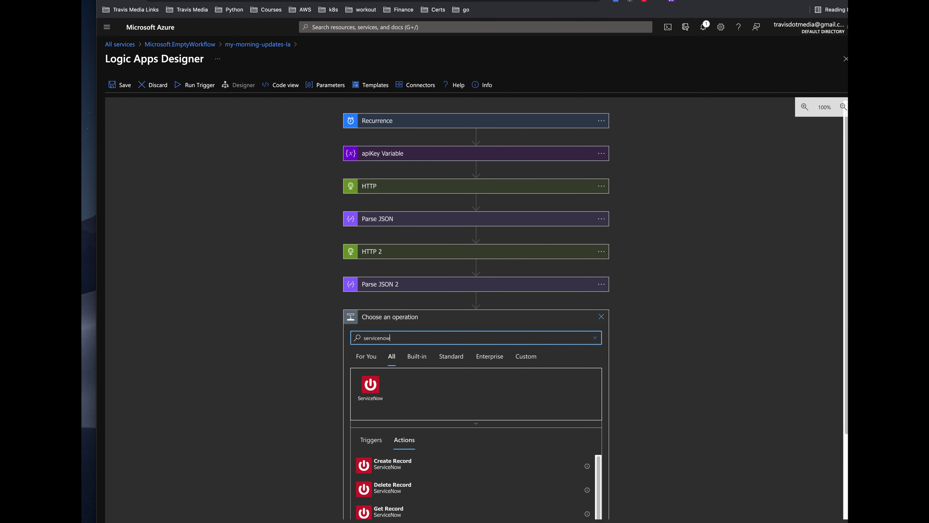
{"action": "scroll", "coordinate": [486, 426], "scroll_direction": "down", "scroll_amount": 3}
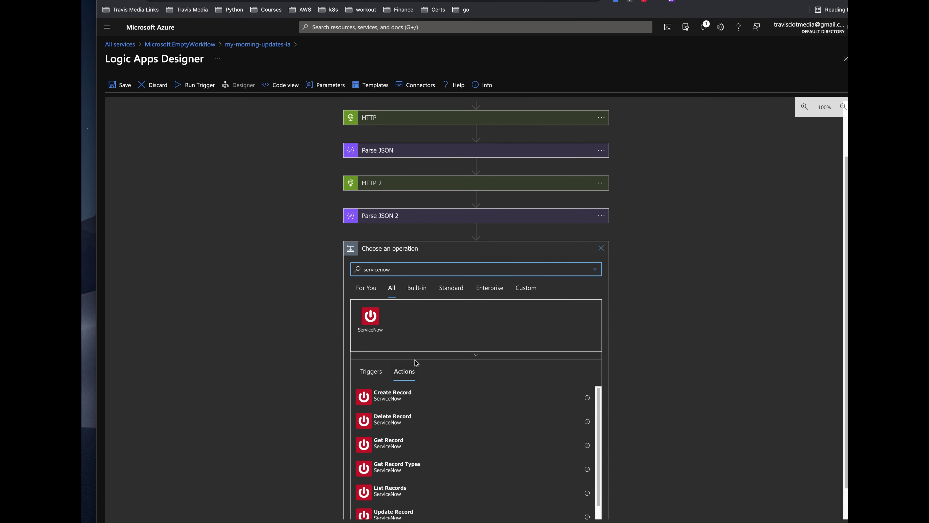
- Search the connectors for google and add the Google Calendar action List the events on a calendar
{"action": "double_click", "coordinate": [397, 271]}
{"action": "type", "text": "google"}
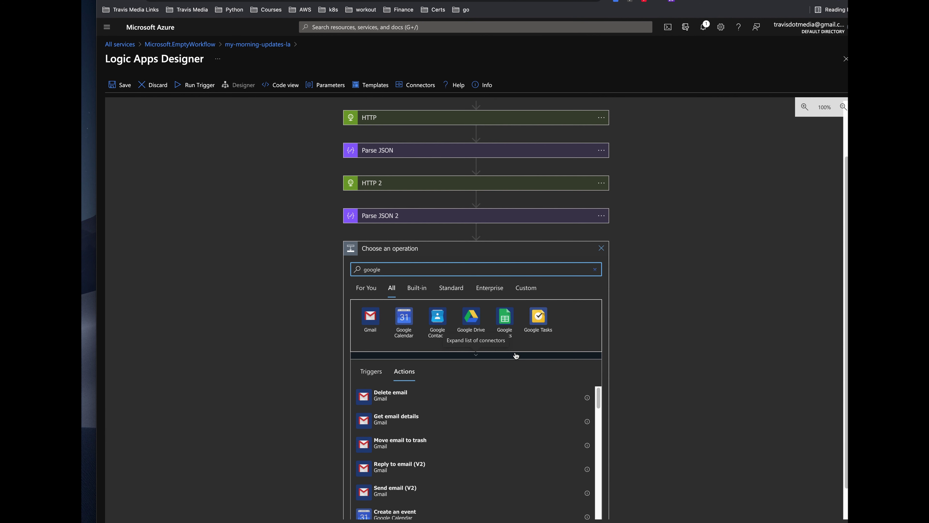
{"action": "left_click", "coordinate": [409, 318]}
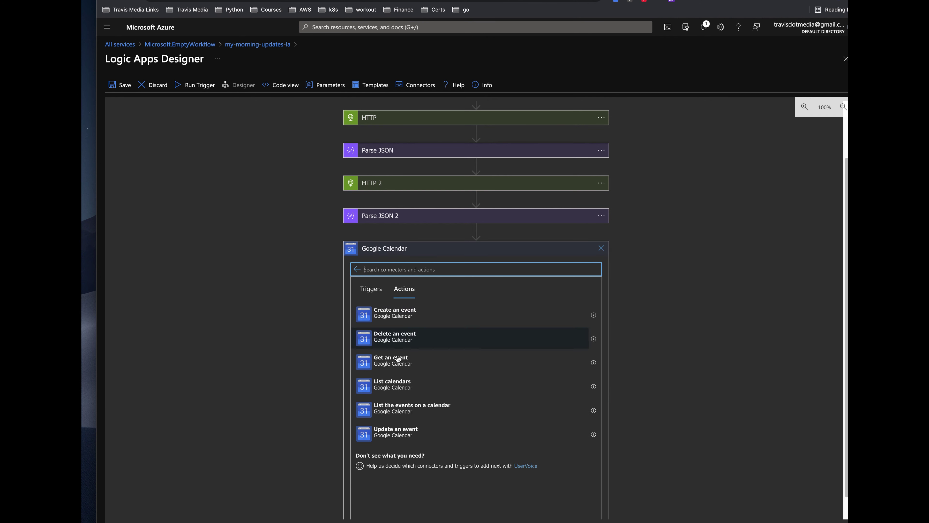
{"action": "left_click", "coordinate": [402, 412]}
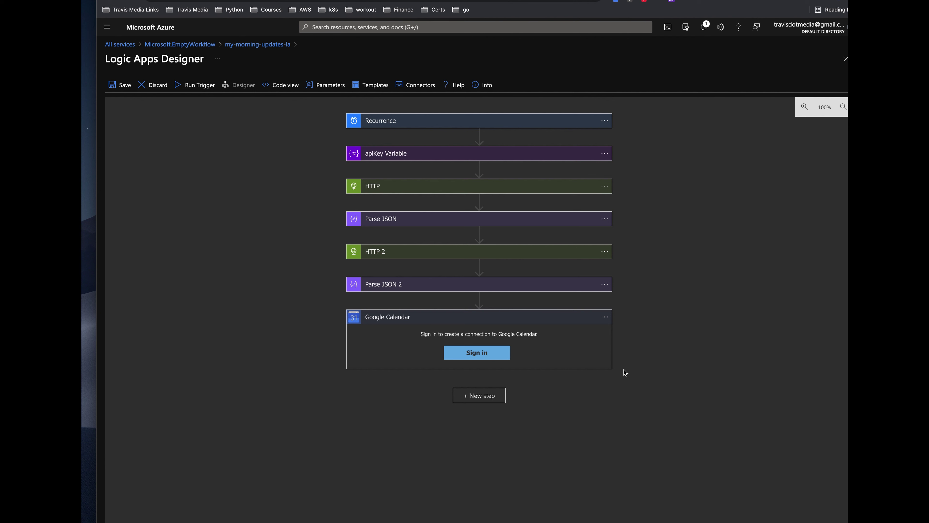
- Sign in to create the Google Calendar connection and set the Calendar ID to the account's own e-mail calendar
{"action": "left_click", "coordinate": [477, 353]}
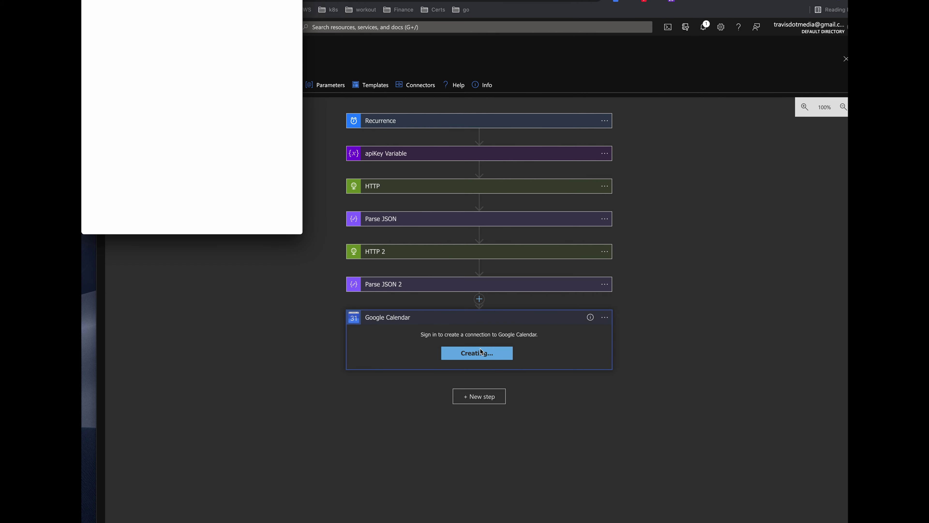
{"action": "left_click_drag", "start_coordinate": [246, 33], "coordinate": [928, 68]}
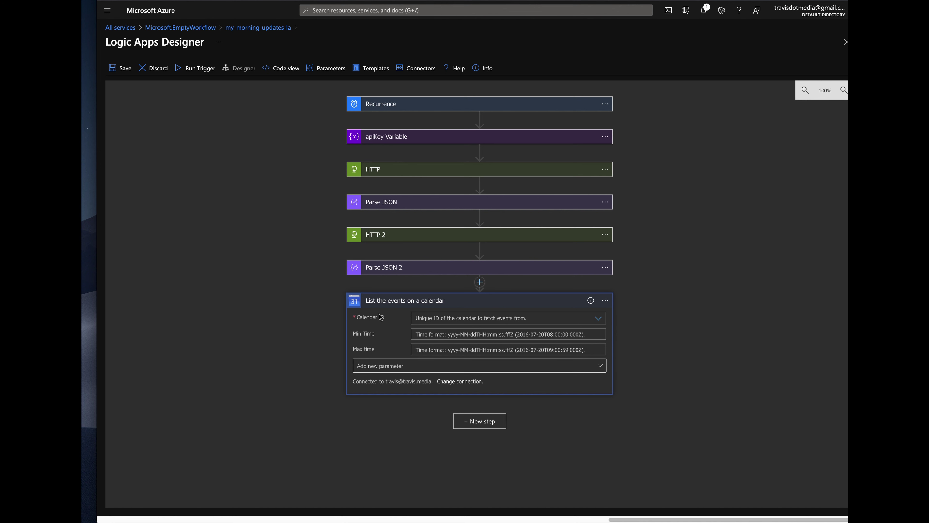
{"action": "left_click", "coordinate": [458, 316]}
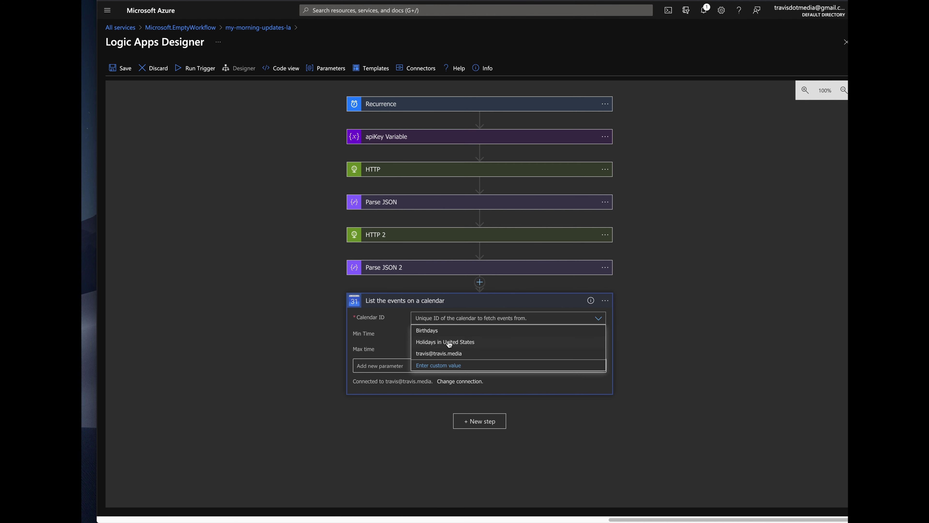
{"action": "left_click", "coordinate": [445, 353]}
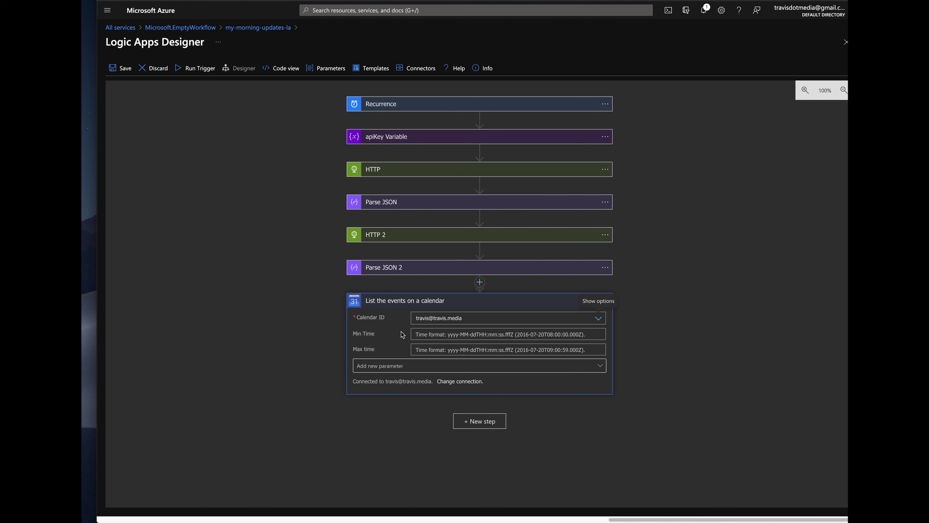
- Start an expression for the calendar action's Min Time and expand the full list of Date and time functions
{"action": "left_click", "coordinate": [419, 333]}
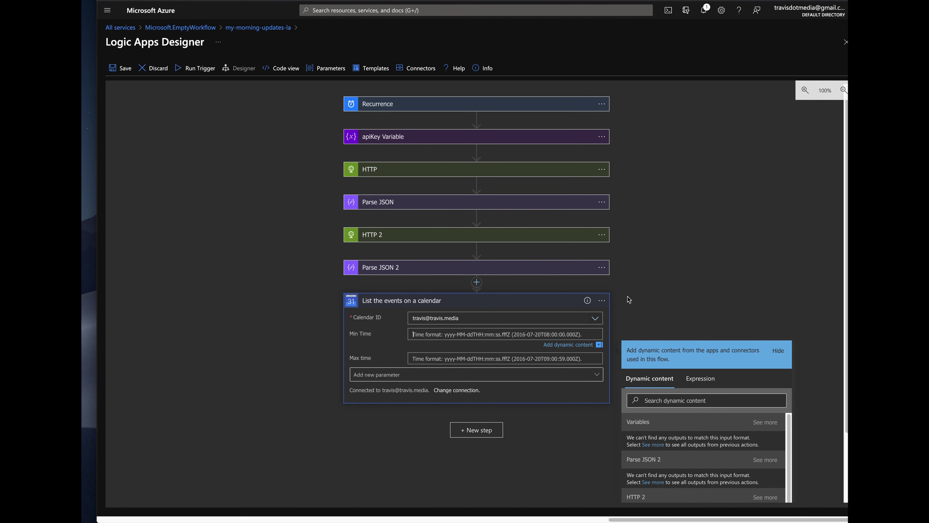
{"action": "scroll", "coordinate": [671, 277], "scroll_direction": "down", "scroll_amount": 1}
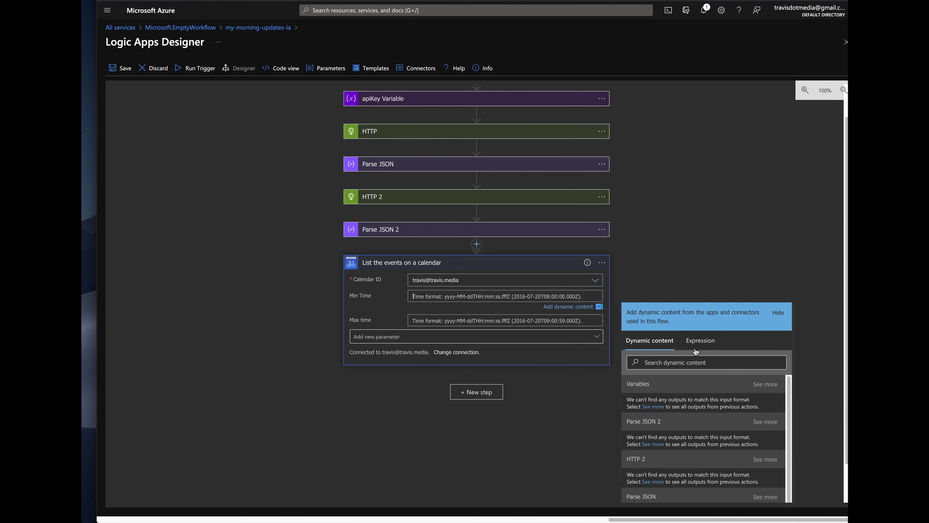
{"action": "left_click", "coordinate": [700, 342]}
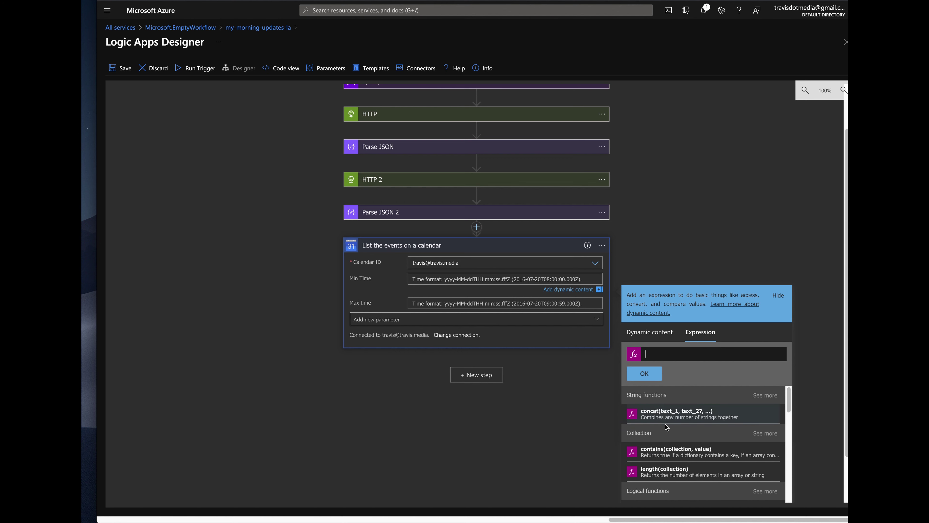
{"action": "scroll", "coordinate": [666, 433], "scroll_direction": "down", "scroll_amount": 1}
{"action": "scroll", "coordinate": [667, 432], "scroll_direction": "down", "scroll_amount": 6}
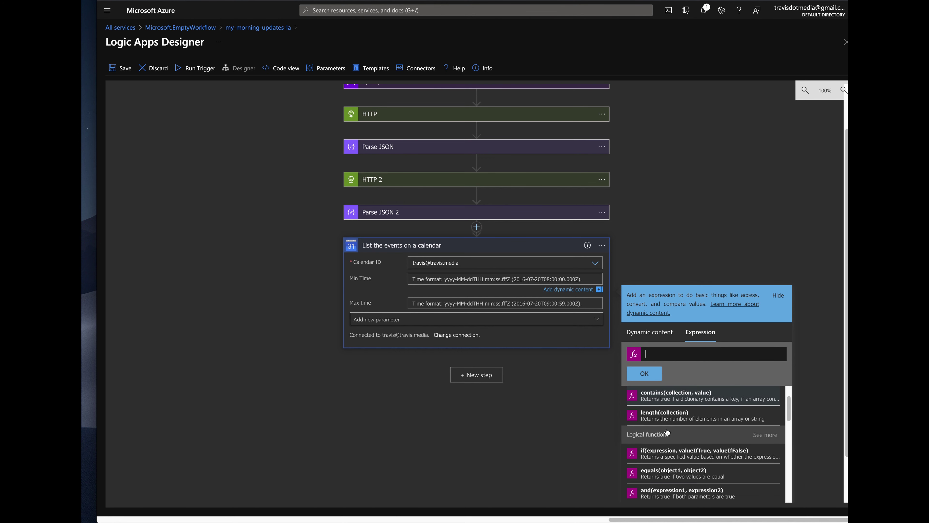
{"action": "scroll", "coordinate": [753, 454], "scroll_direction": "down", "scroll_amount": 2}
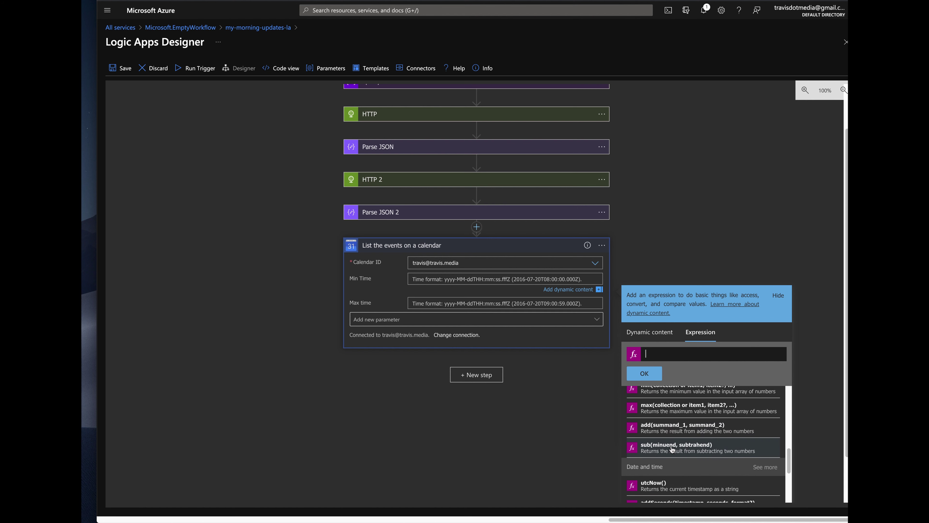
{"action": "left_click", "coordinate": [765, 445]}
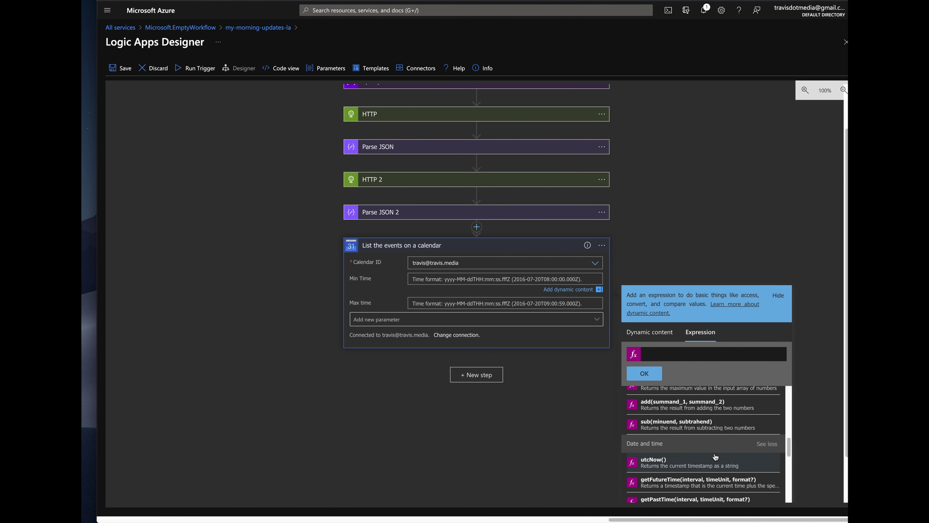
- Set Min Time to the expression startOfDay(utcNow()) using the Date and time functions
{"action": "scroll", "coordinate": [766, 446], "scroll_direction": "down", "scroll_amount": 1}
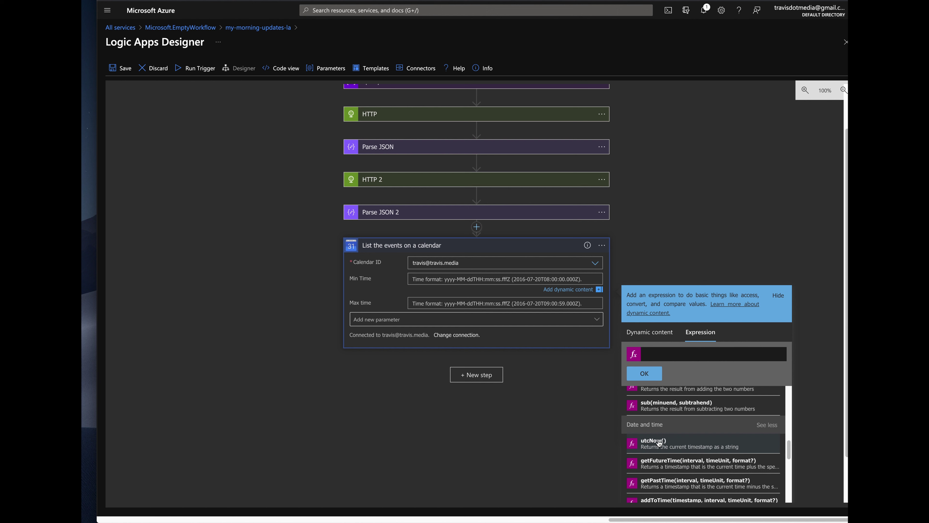
{"action": "scroll", "coordinate": [672, 452], "scroll_direction": "down", "scroll_amount": 3}
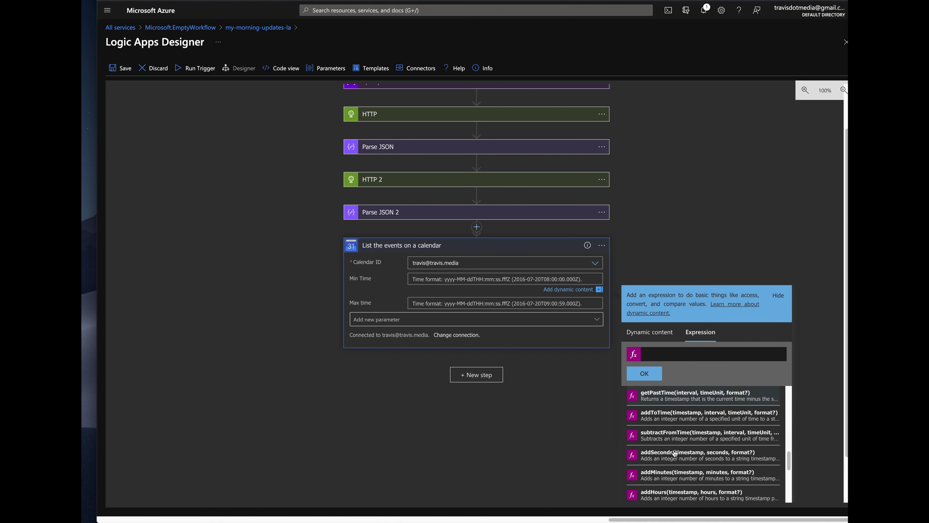
{"action": "scroll", "coordinate": [674, 452], "scroll_direction": "down", "scroll_amount": 5}
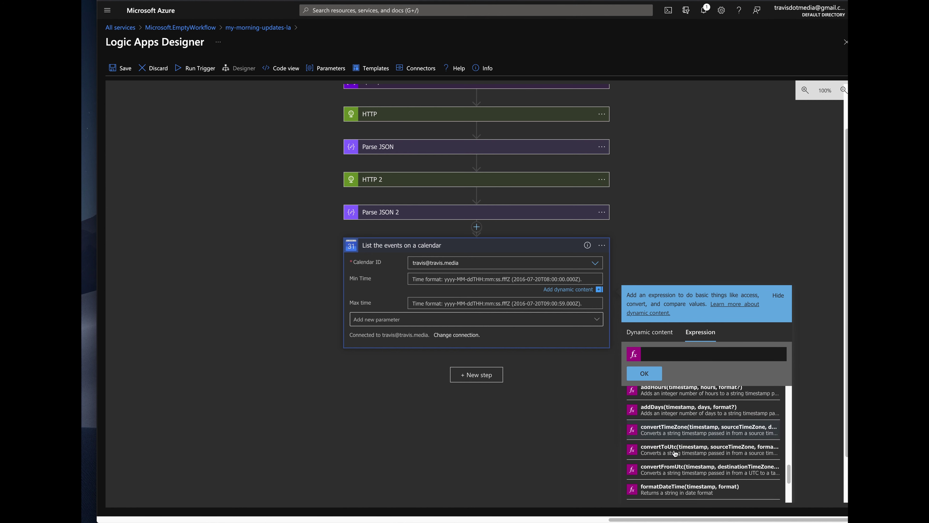
{"action": "scroll", "coordinate": [675, 453], "scroll_direction": "up", "scroll_amount": 2}
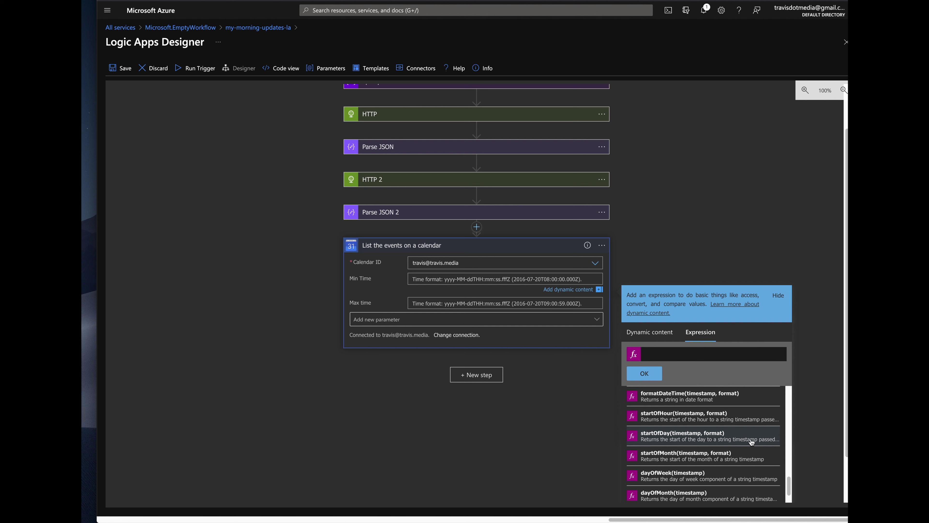
{"action": "left_click", "coordinate": [682, 437]}
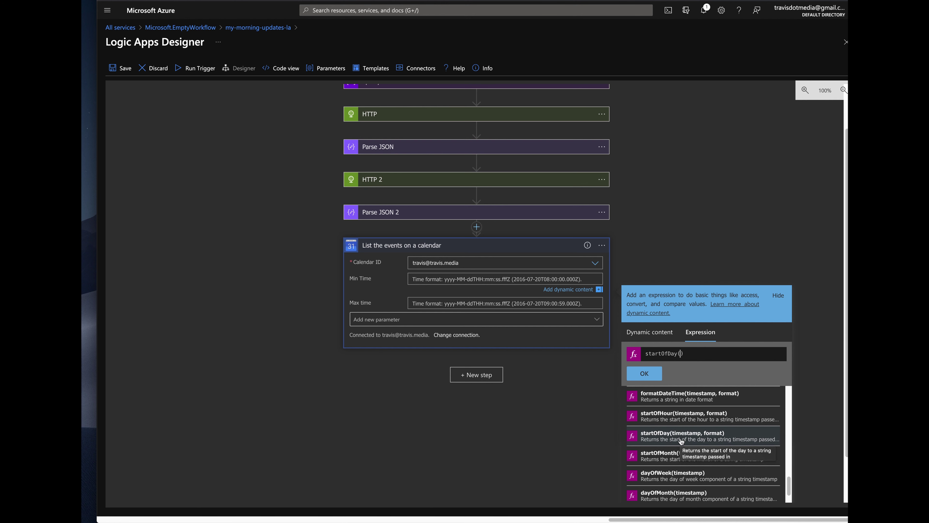
{"action": "scroll", "coordinate": [682, 443], "scroll_direction": "up", "scroll_amount": 5}
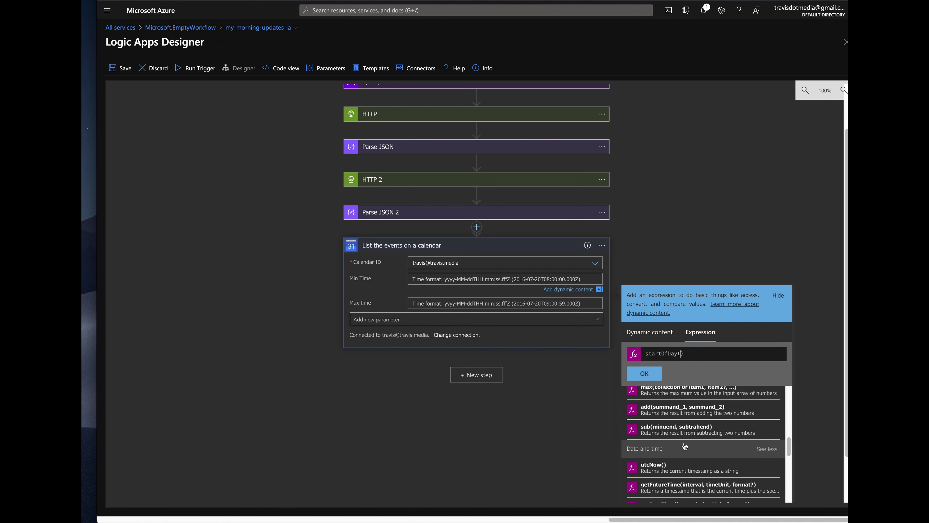
{"action": "scroll", "coordinate": [684, 446], "scroll_direction": "down", "scroll_amount": 1}
{"action": "left_click", "coordinate": [684, 456]}
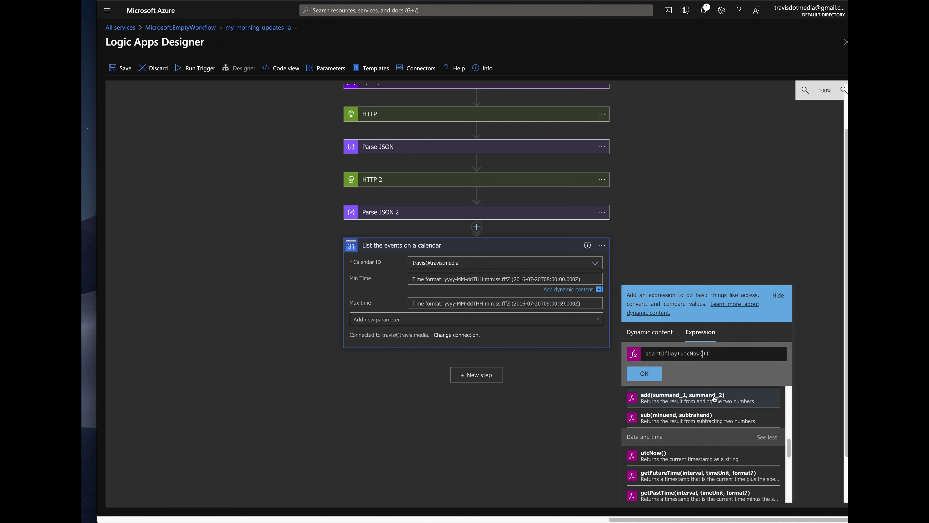
{"action": "left_click", "coordinate": [644, 373]}
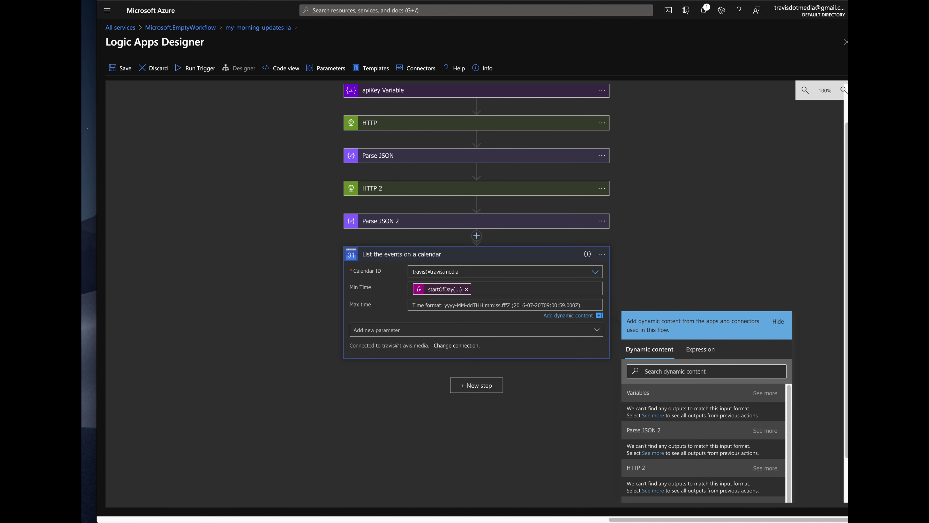
- Compare with the Min Time and Max time expressions of the calendar action in the existing morning-updates logic app
{"action": "key", "text": "alt+Tab"}
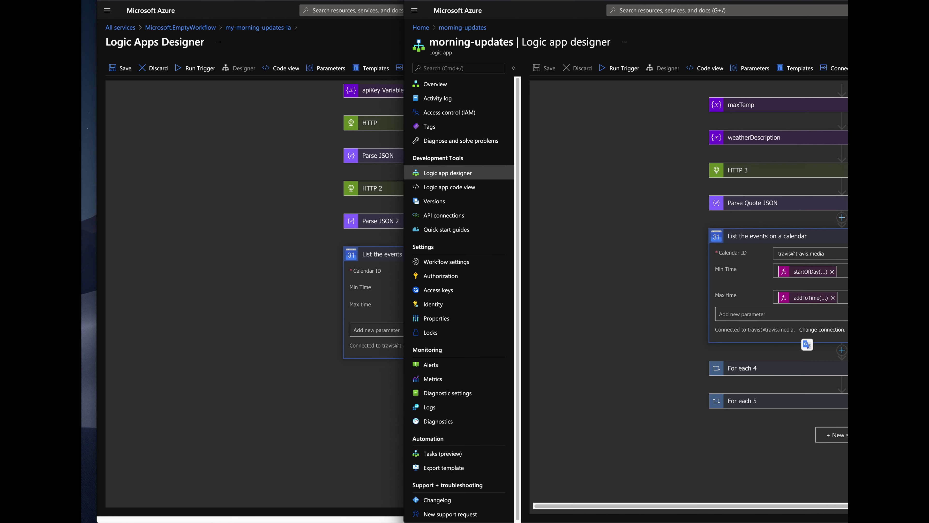
{"action": "left_click", "coordinate": [804, 297]}
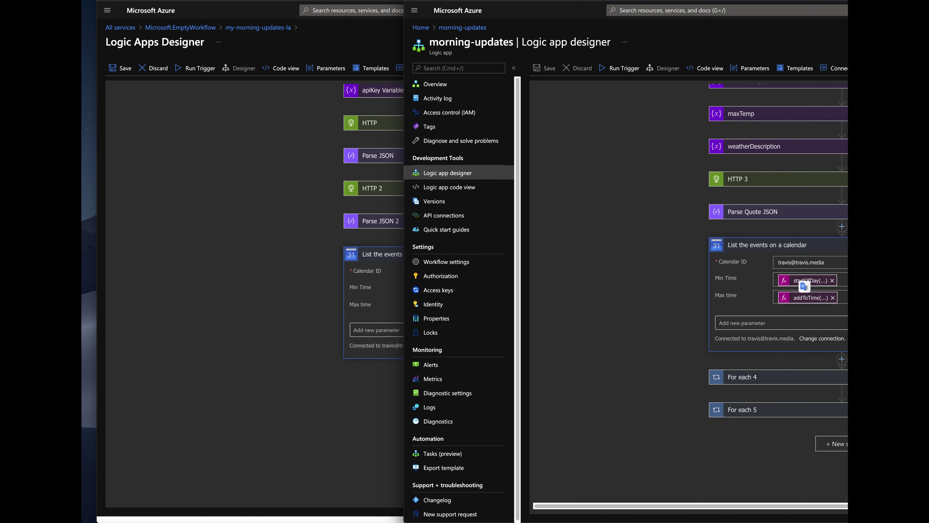
{"action": "left_click", "coordinate": [260, 290]}
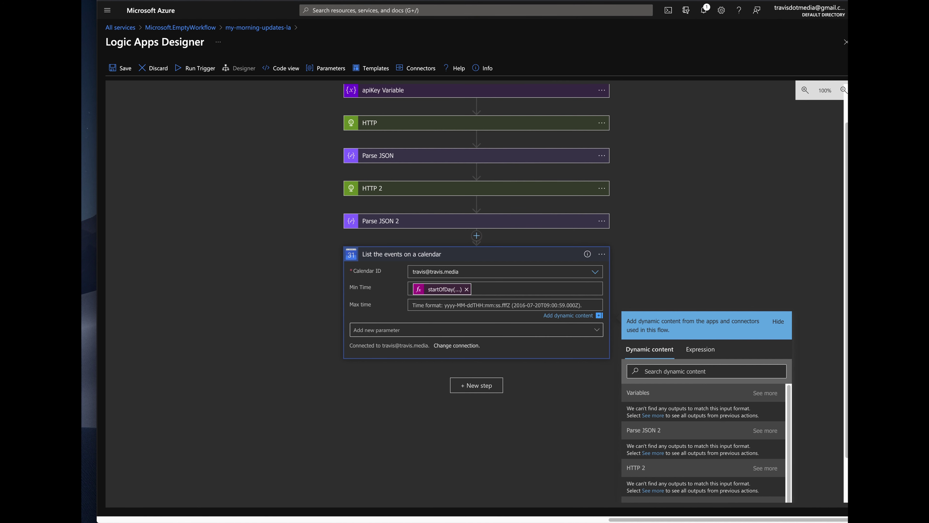
- Search the web for "startOfDay logic apps" in a new browser tab and open the Azure Logic Apps functions reference
{"action": "key", "text": "ctrl+t"}
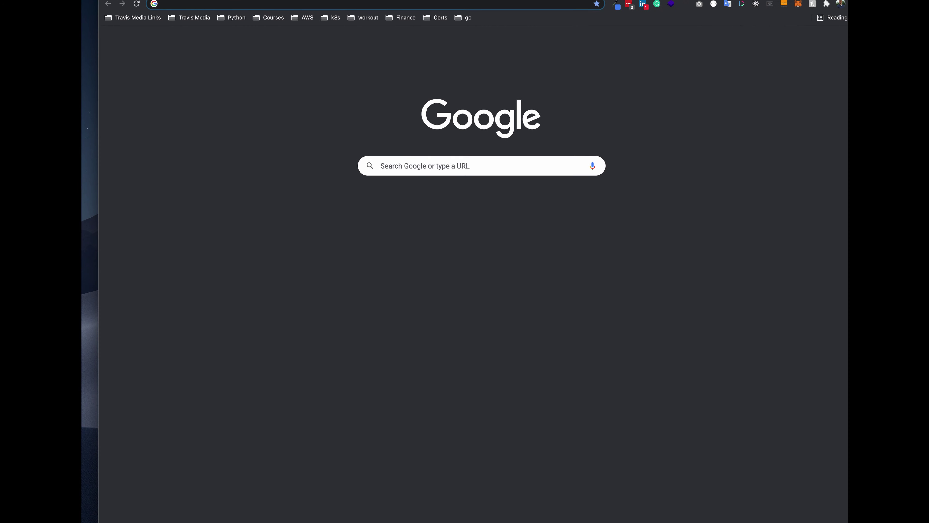
{"action": "type", "text": "sta"}
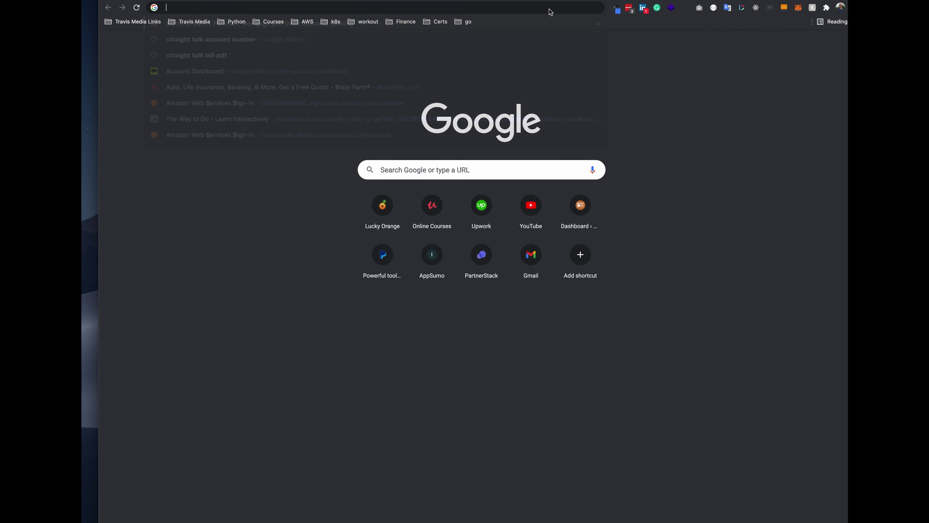
{"action": "type", "text": "rtOfDay logic apps"}
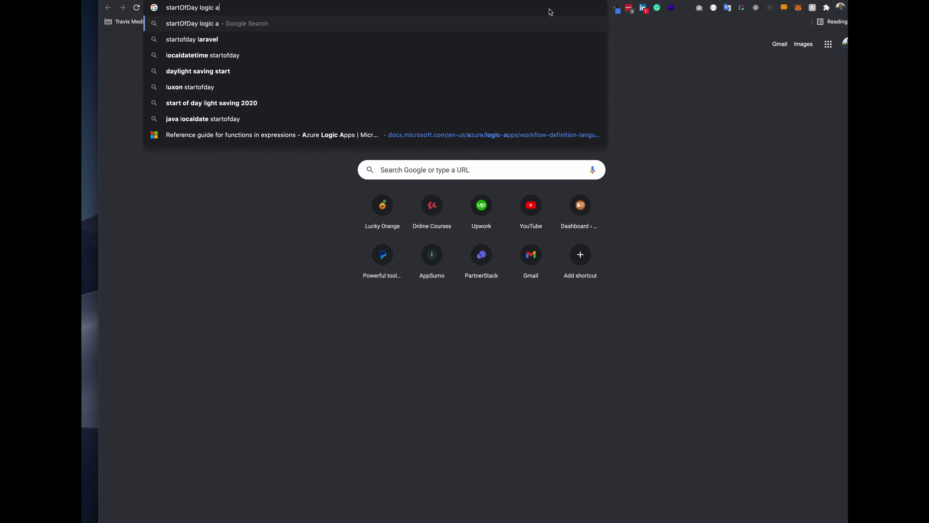
{"action": "key", "text": "Return"}
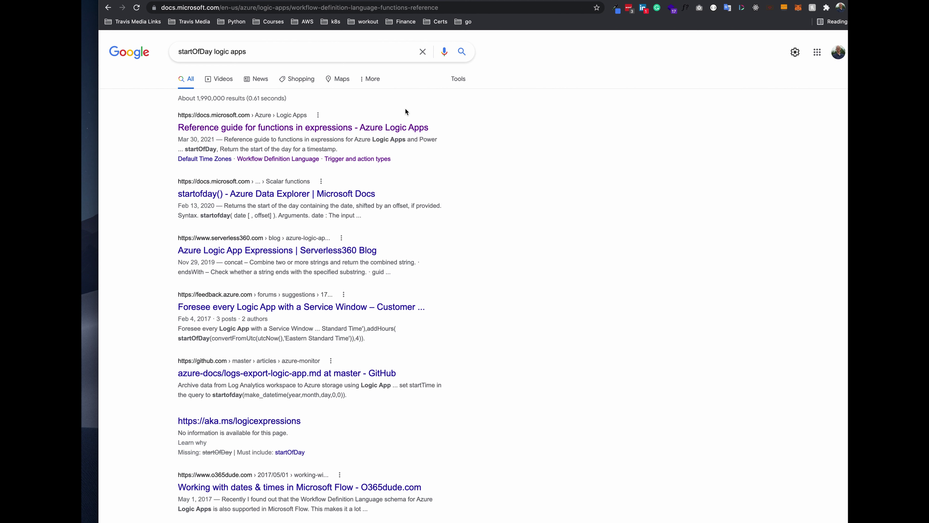
- Find addToTime in the functions reference and open its entry to read the parameters and examples
{"action": "key", "text": "ctrl+f"}
{"action": "type", "text": "addToTime"}
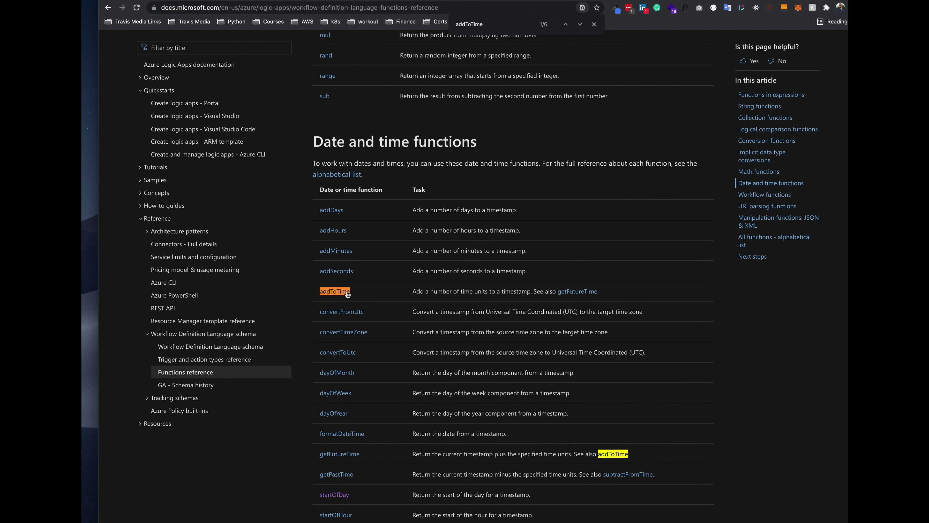
{"action": "left_click", "coordinate": [346, 291]}
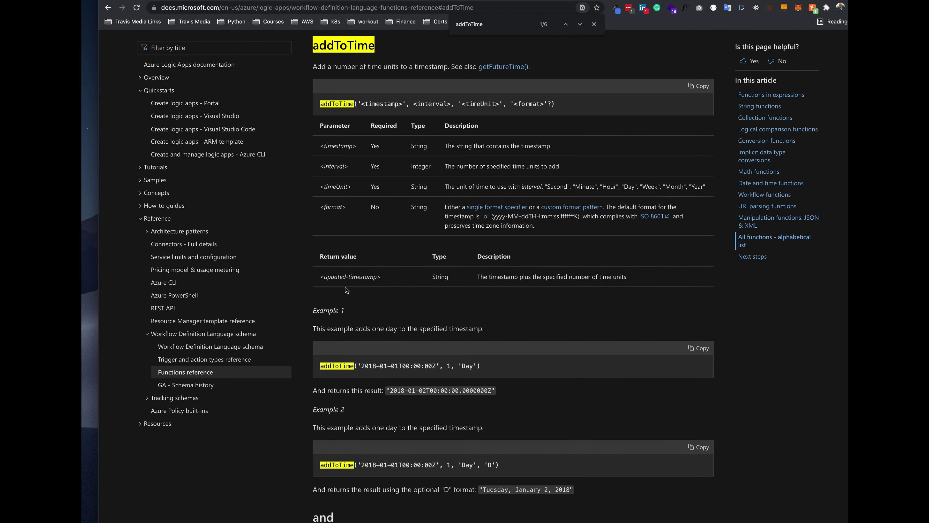
- Return to the Logic Apps Designer and start the Max time expression with the addToTime function from the Date and time functions
{"action": "key", "text": "ctrl+Tab"}
{"action": "scroll", "coordinate": [731, 421], "scroll_direction": "down", "scroll_amount": 7}
{"action": "scroll", "coordinate": [731, 421], "scroll_direction": "up", "scroll_amount": 7}
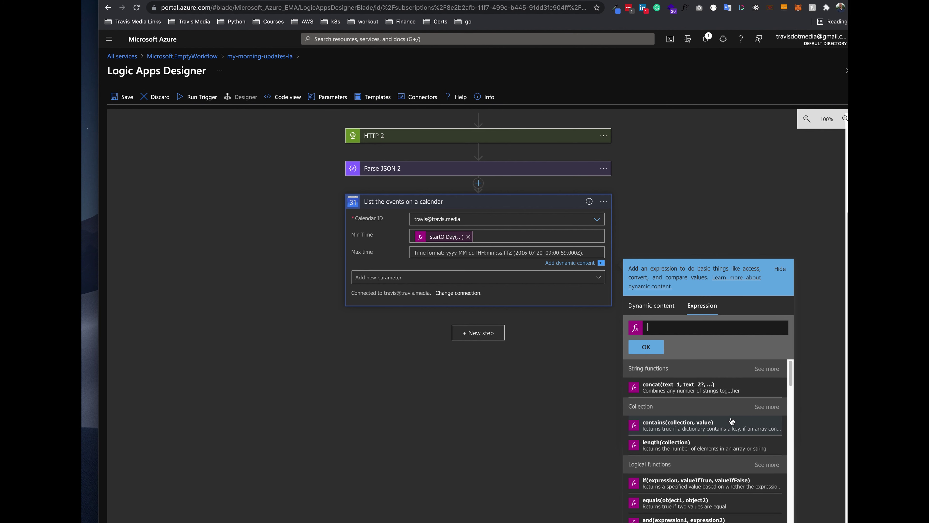
{"action": "scroll", "coordinate": [731, 421], "scroll_direction": "down", "scroll_amount": 6}
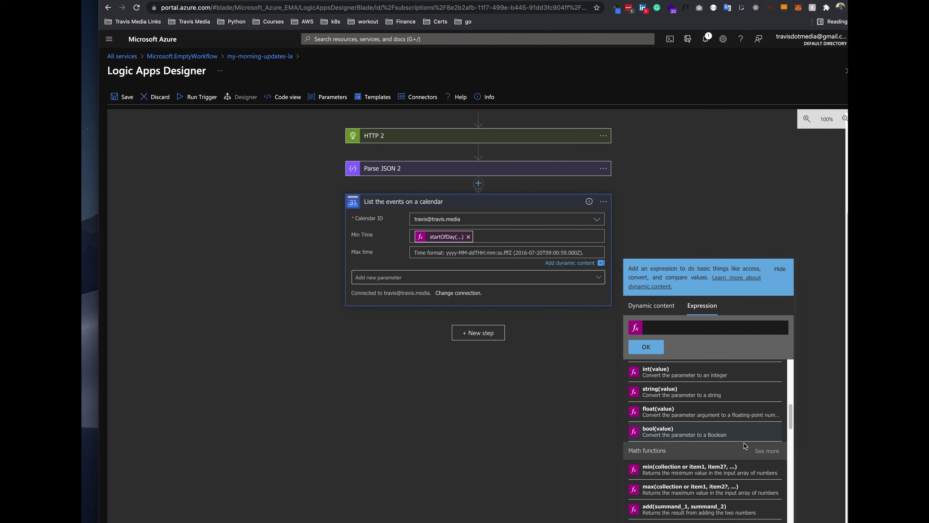
{"action": "scroll", "coordinate": [746, 446], "scroll_direction": "down", "scroll_amount": 3}
{"action": "left_click", "coordinate": [765, 439]}
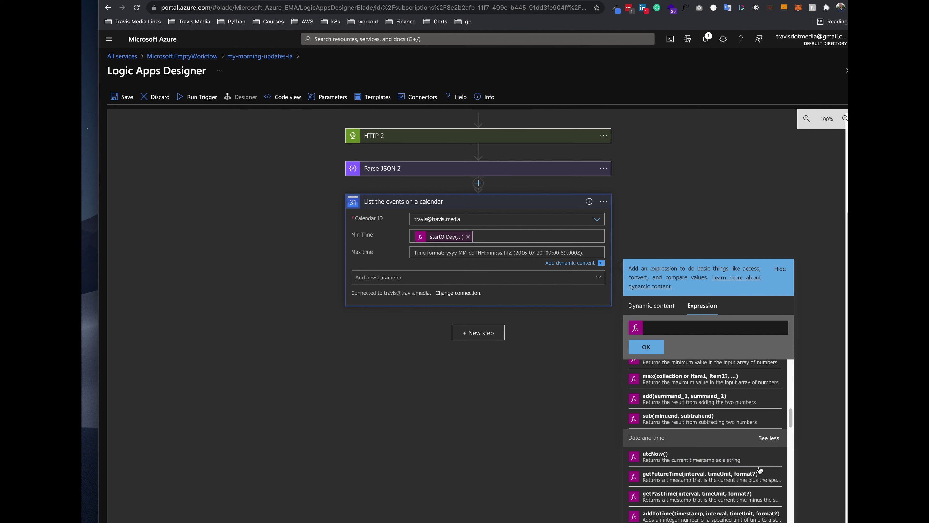
{"action": "scroll", "coordinate": [713, 446], "scroll_direction": "down", "scroll_amount": 4}
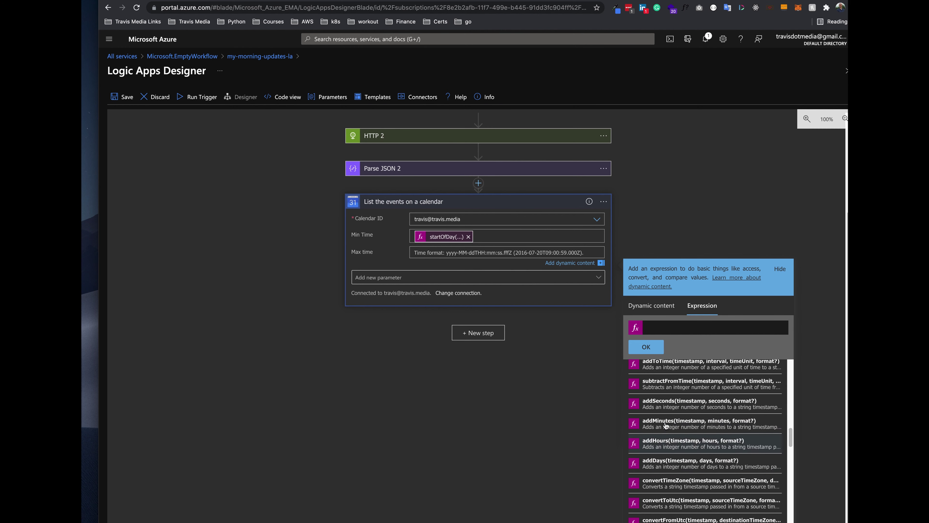
{"action": "scroll", "coordinate": [677, 446], "scroll_direction": "down", "scroll_amount": 5}
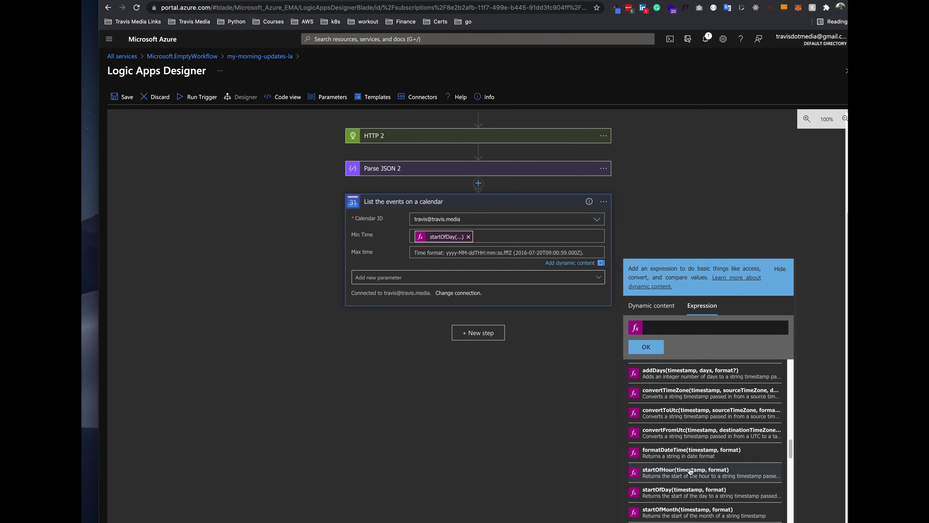
{"action": "scroll", "coordinate": [689, 471], "scroll_direction": "down", "scroll_amount": 3}
{"action": "scroll", "coordinate": [689, 471], "scroll_direction": "up", "scroll_amount": 6}
{"action": "left_click", "coordinate": [671, 409]}
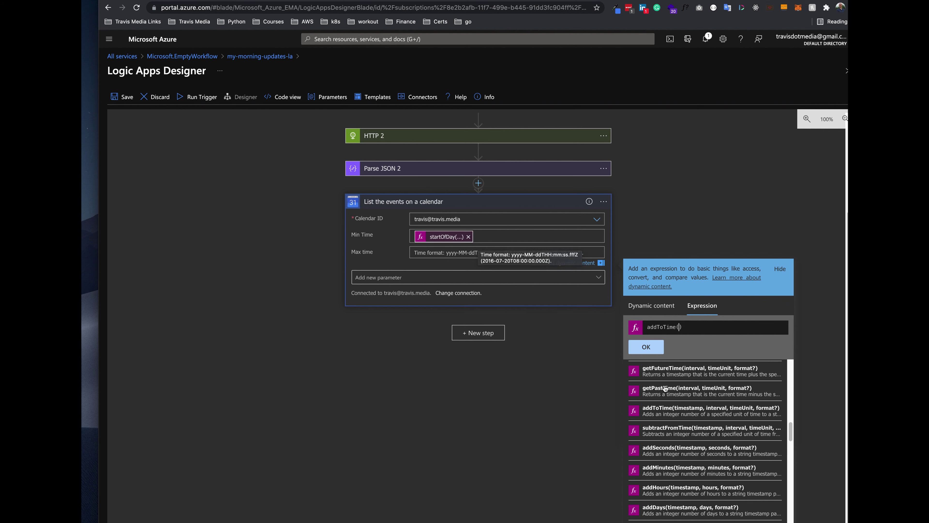
- Nest startOfDay(utcNow()) inside addToTime as the timestamp argument of the Max time expression
{"action": "scroll", "coordinate": [704, 455], "scroll_direction": "down", "scroll_amount": 2}
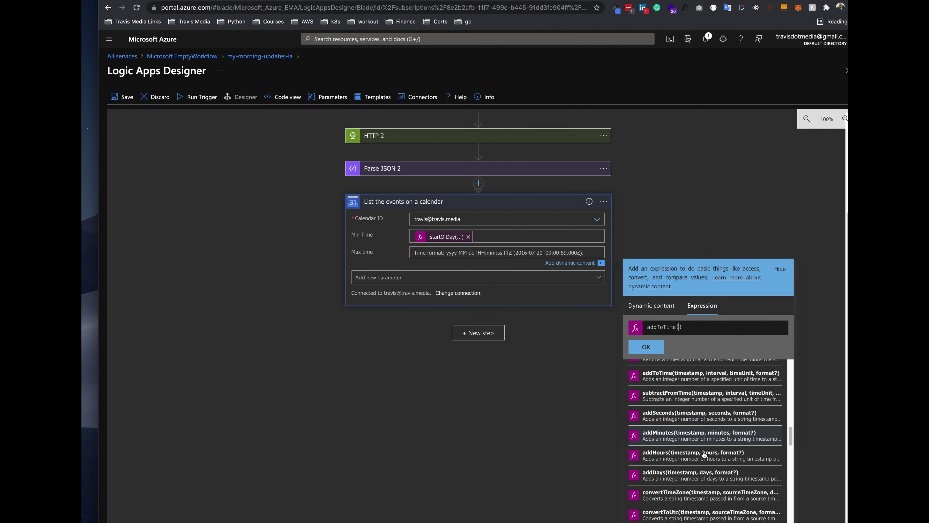
{"action": "scroll", "coordinate": [704, 454], "scroll_direction": "down", "scroll_amount": 5}
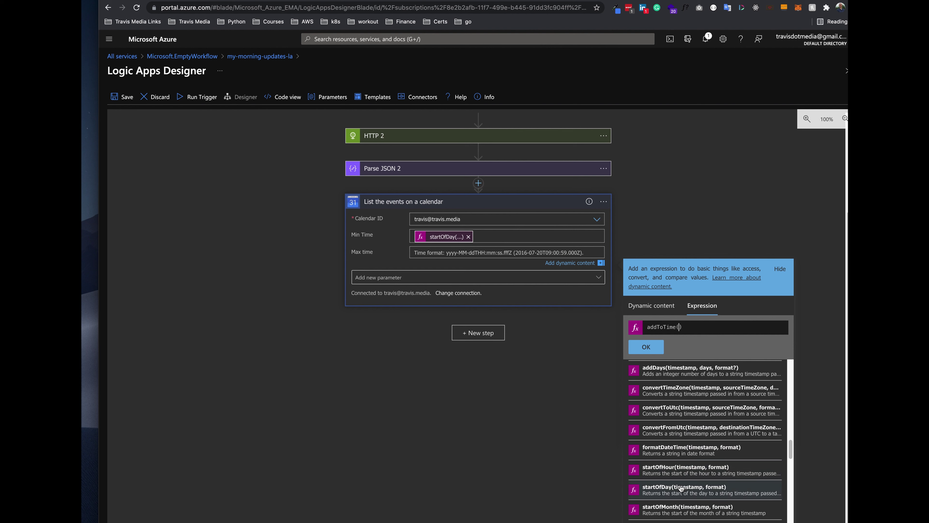
{"action": "left_click", "coordinate": [680, 488]}
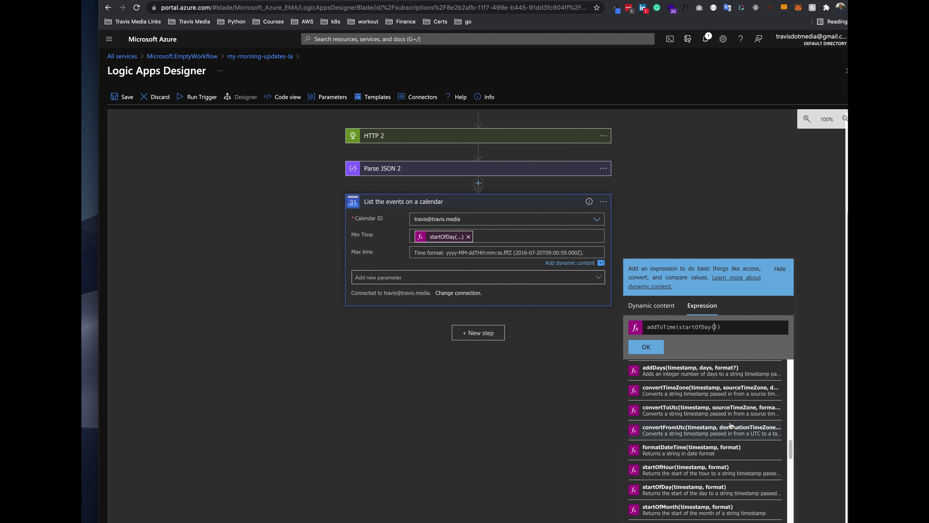
{"action": "scroll", "coordinate": [695, 439], "scroll_direction": "up", "scroll_amount": 8}
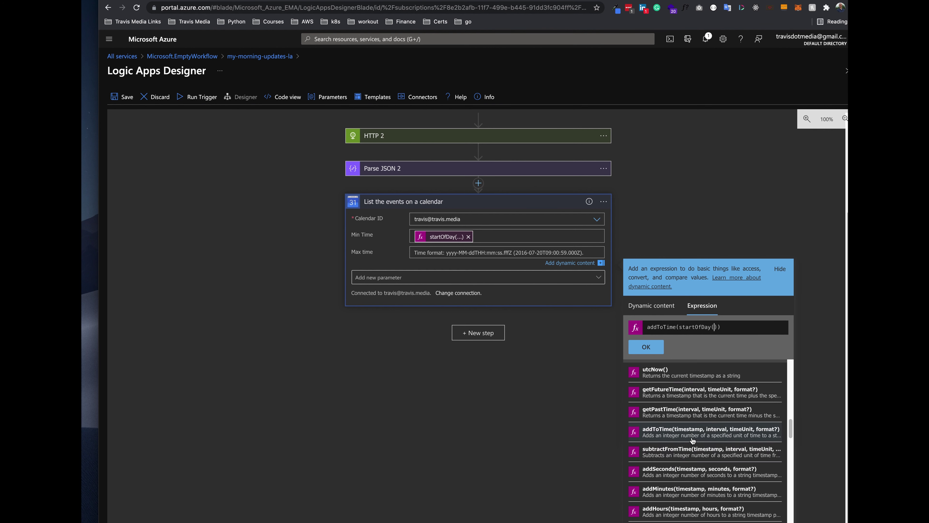
{"action": "scroll", "coordinate": [692, 440], "scroll_direction": "up", "scroll_amount": 2}
{"action": "left_click", "coordinate": [665, 408]}
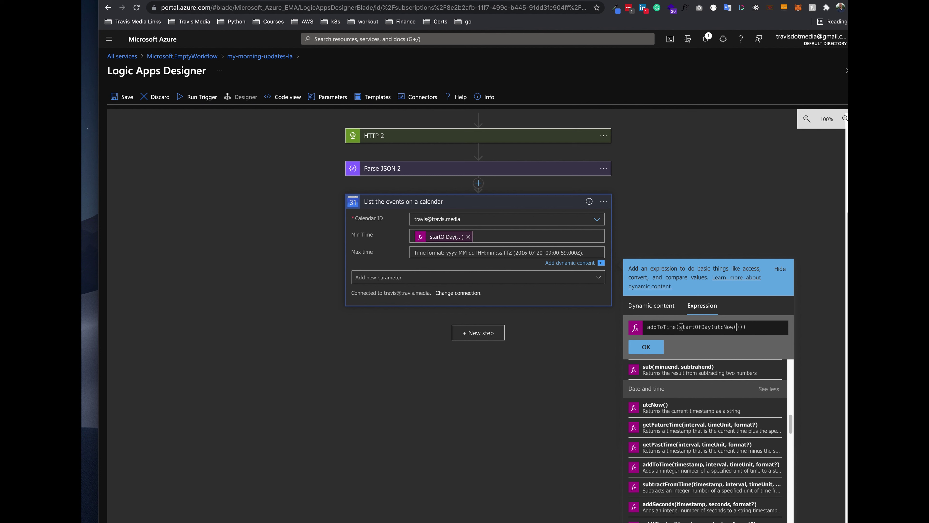
- Complete the Max time expression as addToTime(startOfDay(utcNow()), 1, 'Day') and add it to the calendar action
{"action": "left_click", "coordinate": [736, 326]}
{"action": "left_click", "coordinate": [746, 328]}
{"action": "type", "text": ", 1, ''Day"}
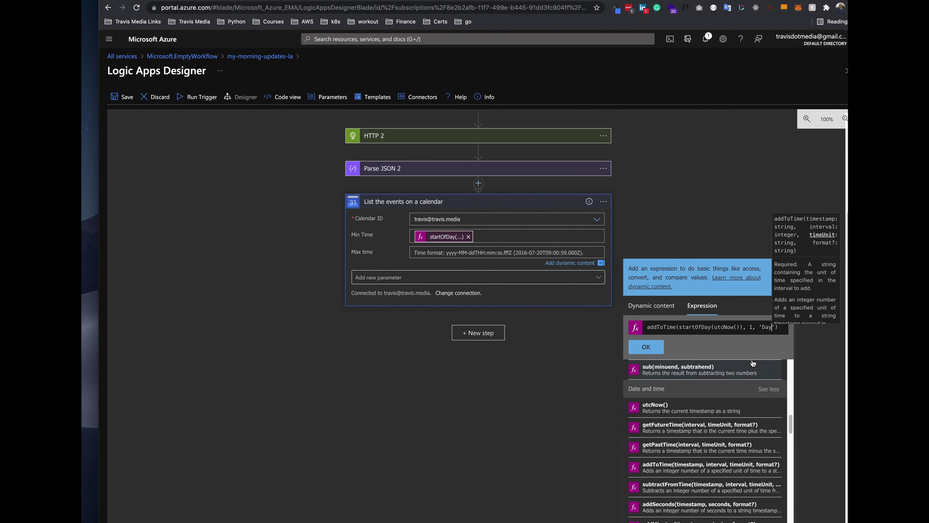
{"action": "left_click", "coordinate": [645, 348]}
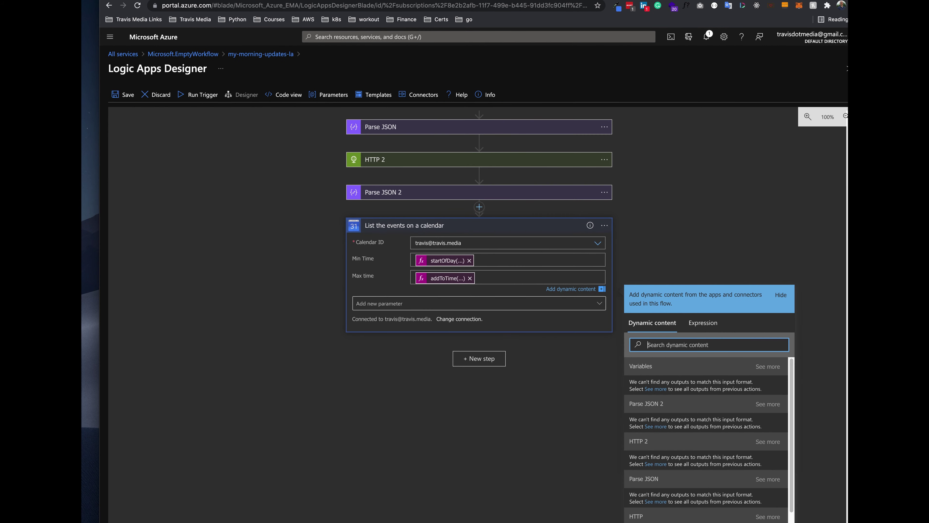
- Search the web for "zen quote api" in a new browser tab and open the ZenQuotes site
{"action": "key", "text": "super+t"}
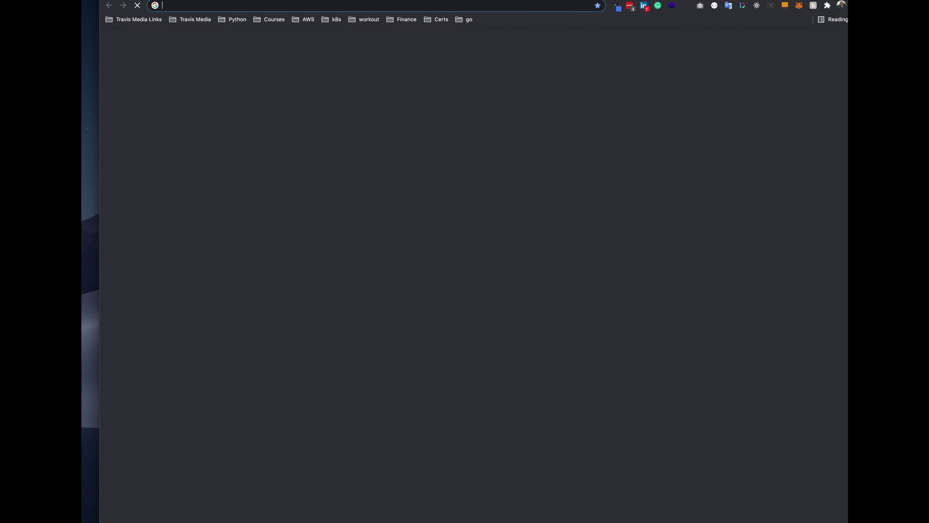
{"action": "type", "text": "zen quote api"}
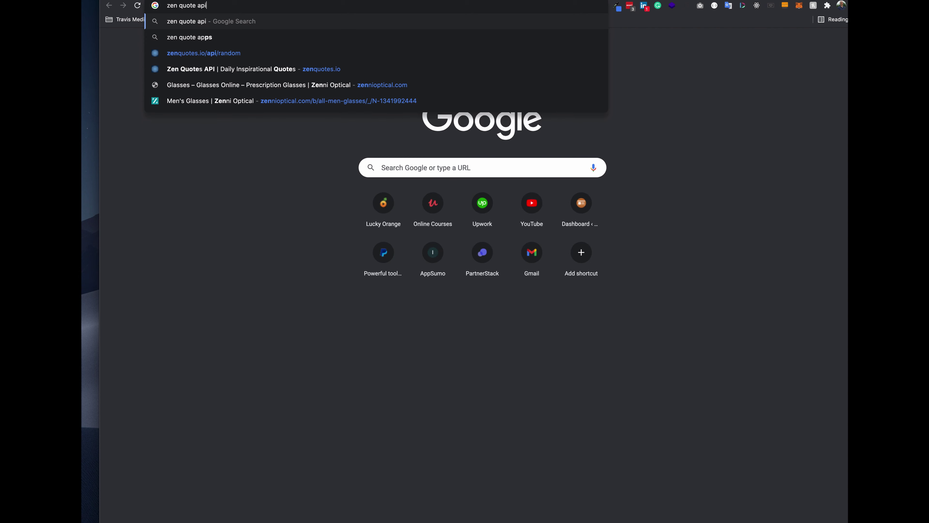
{"action": "key", "text": "Return"}
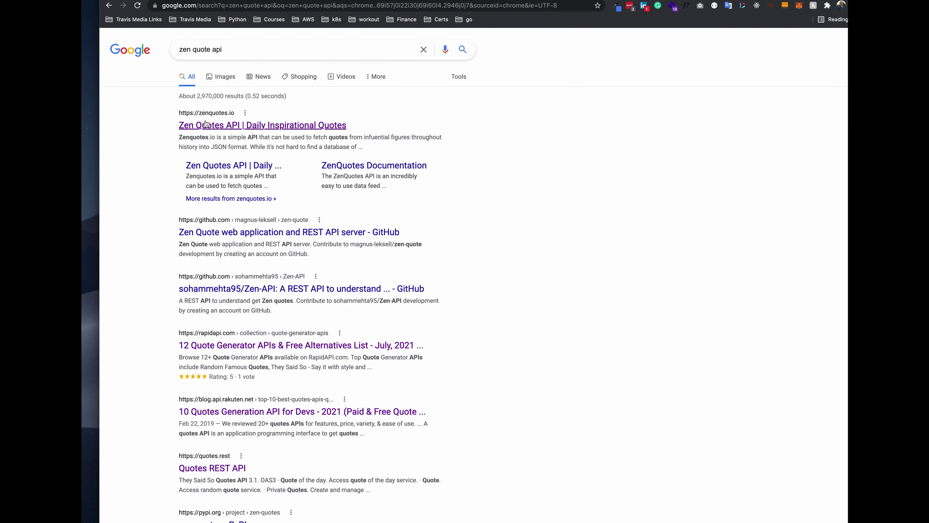
{"action": "left_click", "coordinate": [209, 126]}
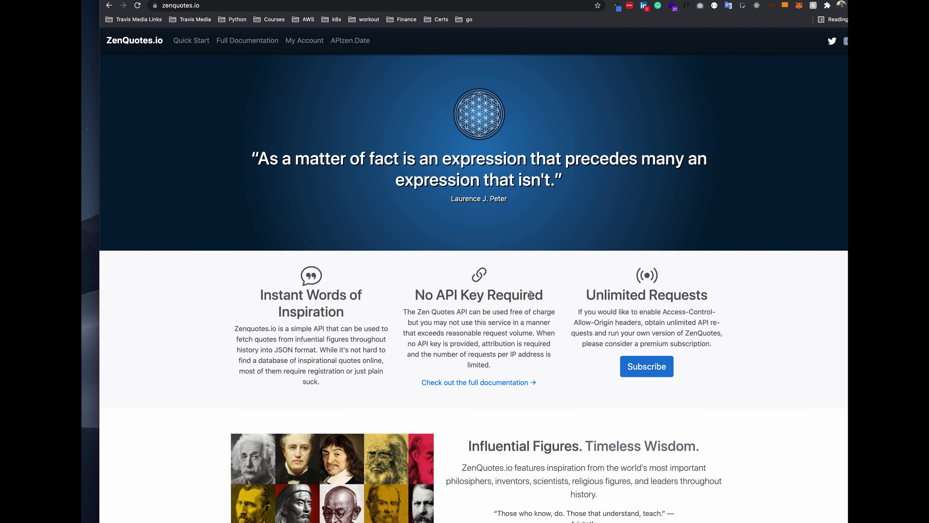
- Find the random quote endpoint in the ZenQuotes usage section, open zenquotes.io/api/random and select its URL
{"action": "scroll", "coordinate": [531, 293], "scroll_direction": "down", "scroll_amount": 20}
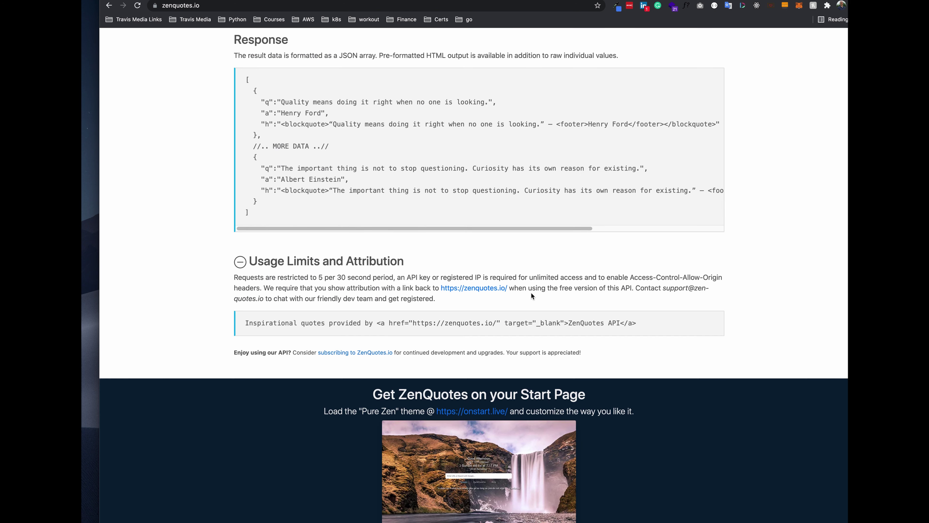
{"action": "scroll", "coordinate": [532, 296], "scroll_direction": "up", "scroll_amount": 12}
{"action": "left_click_drag", "start_coordinate": [348, 303], "coordinate": [405, 302]}
{"action": "left_click", "coordinate": [304, 304]}
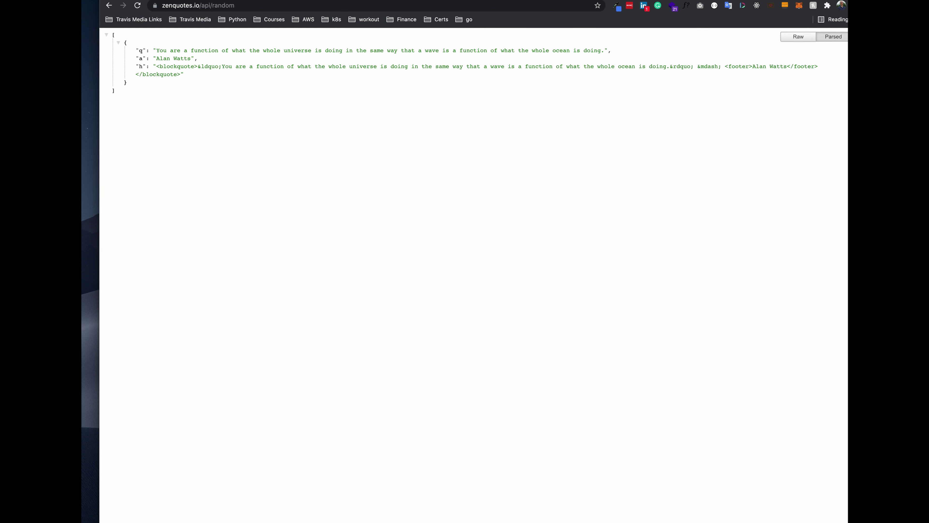
{"action": "left_click", "coordinate": [194, 6]}
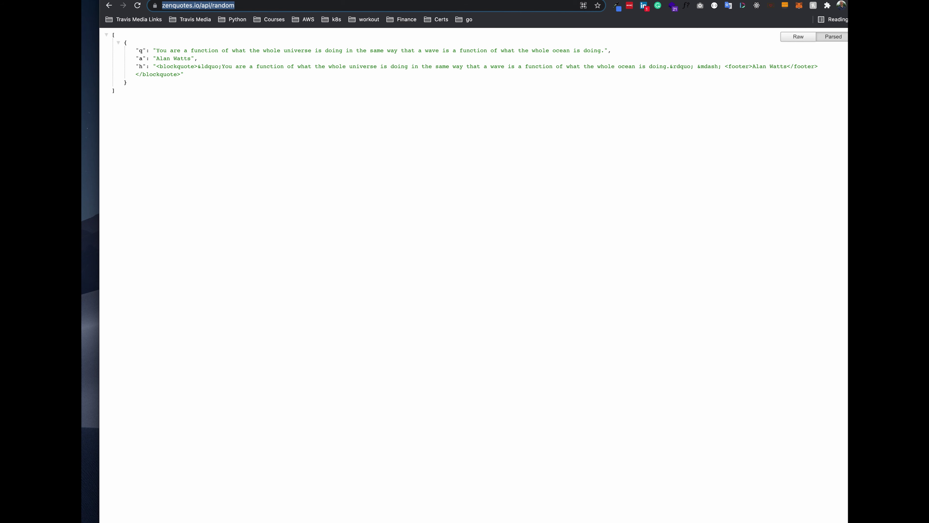
{"action": "key", "text": "super+grave"}
{"action": "left_click", "coordinate": [274, 242]}
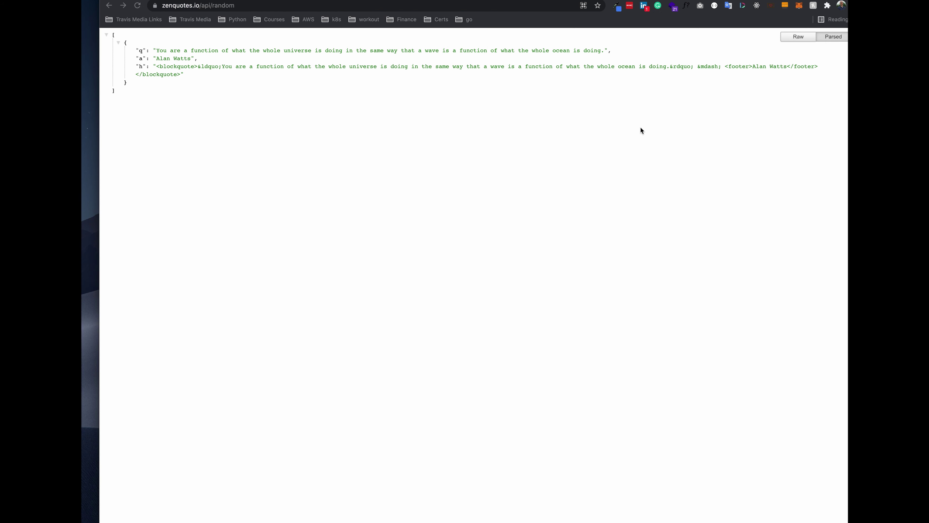
{"action": "key", "text": "super+l"}
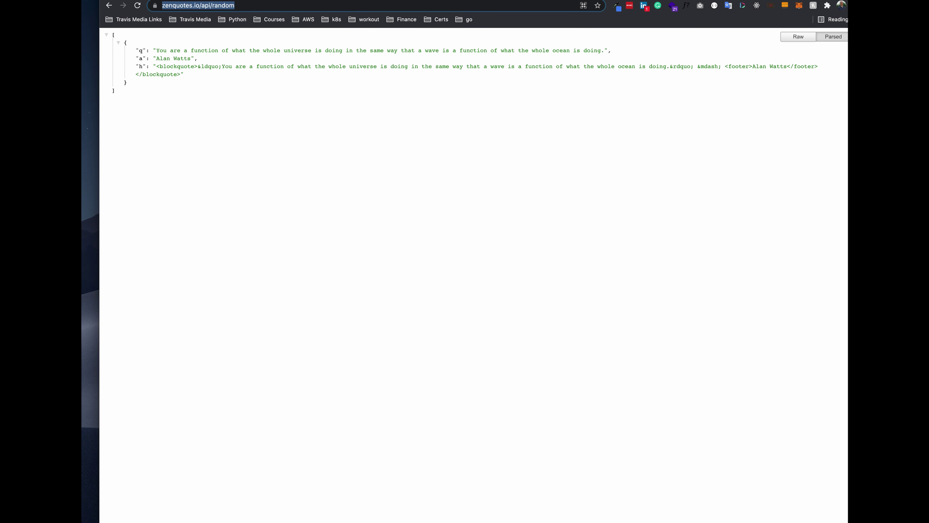
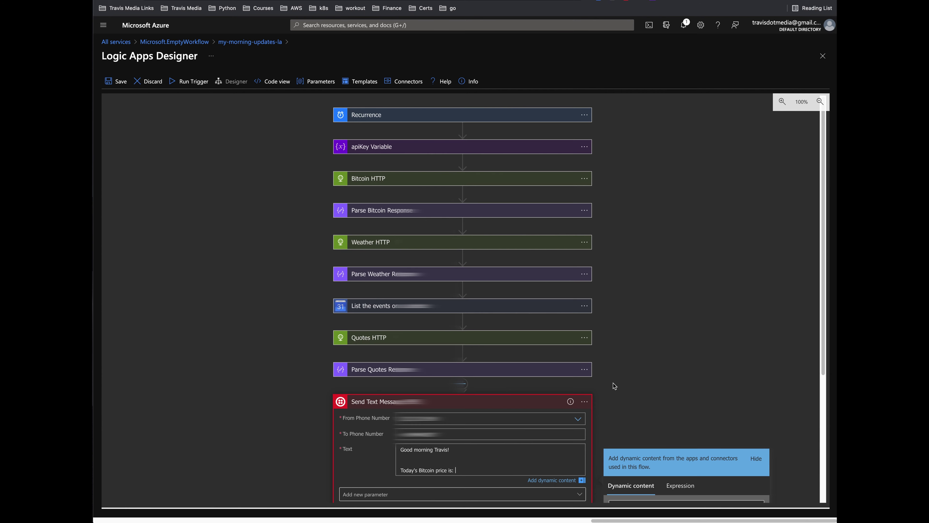
- Look through the dynamic content available for the SMS text and find the current_price field in the Bitcoin API response
{"action": "scroll", "coordinate": [612, 384], "scroll_direction": "down", "scroll_amount": 5}
{"action": "scroll", "coordinate": [664, 382], "scroll_direction": "down", "scroll_amount": 7}
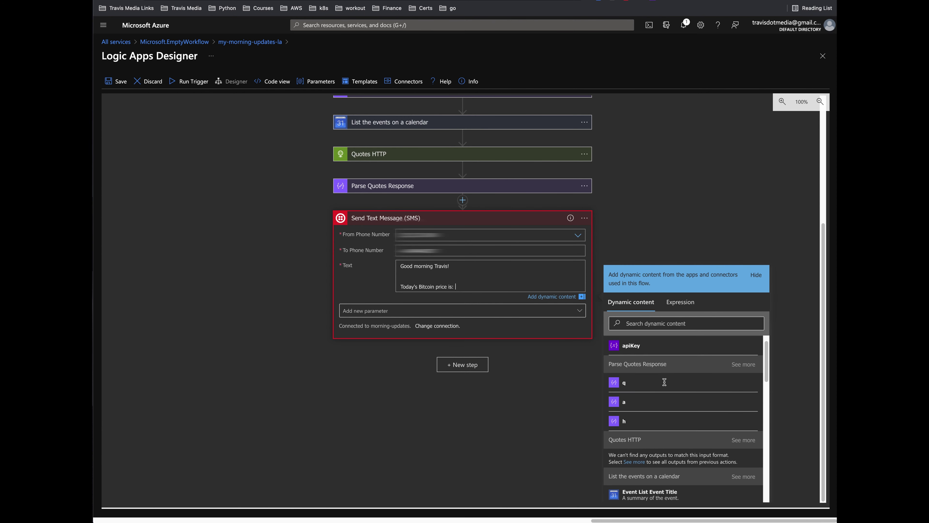
{"action": "scroll", "coordinate": [671, 396], "scroll_direction": "down", "scroll_amount": 2}
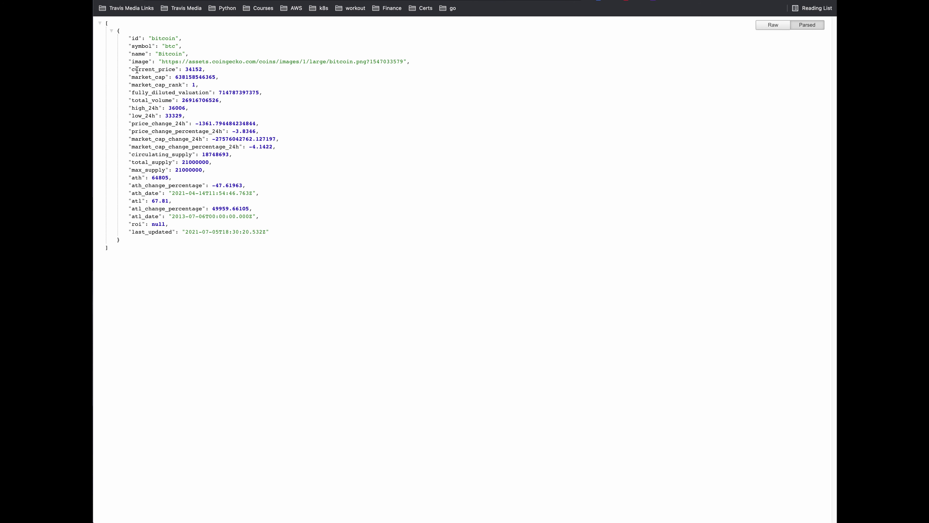
{"action": "left_click_drag", "start_coordinate": [135, 69], "coordinate": [165, 69]}
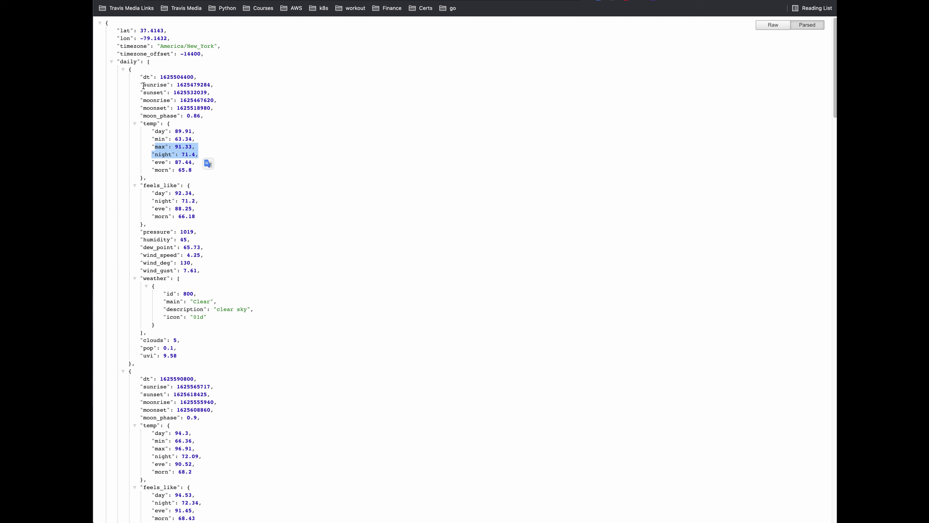
- Examine the daily array in the weather API response, its per-day objects and the temp object of the first day
{"action": "left_click", "coordinate": [208, 164]}
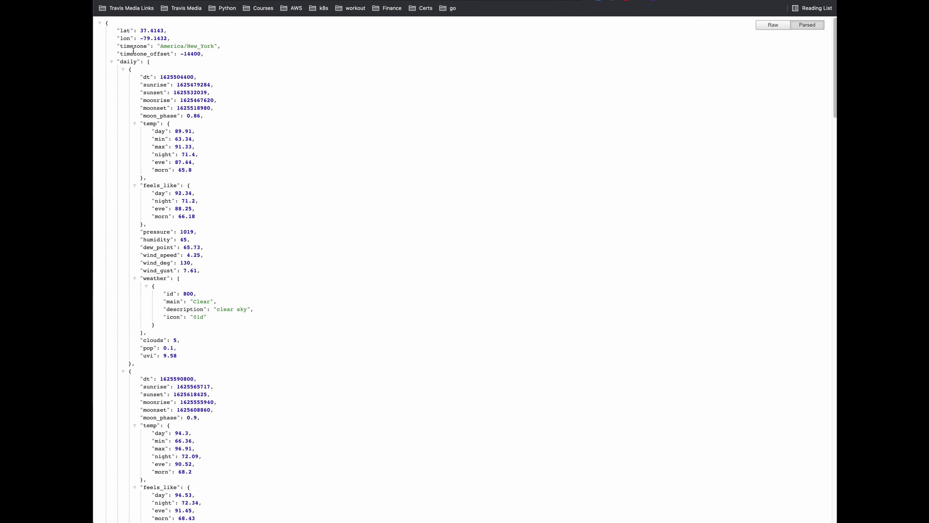
{"action": "left_click_drag", "start_coordinate": [118, 61], "coordinate": [154, 64]}
{"action": "left_click_drag", "start_coordinate": [124, 68], "coordinate": [160, 463]}
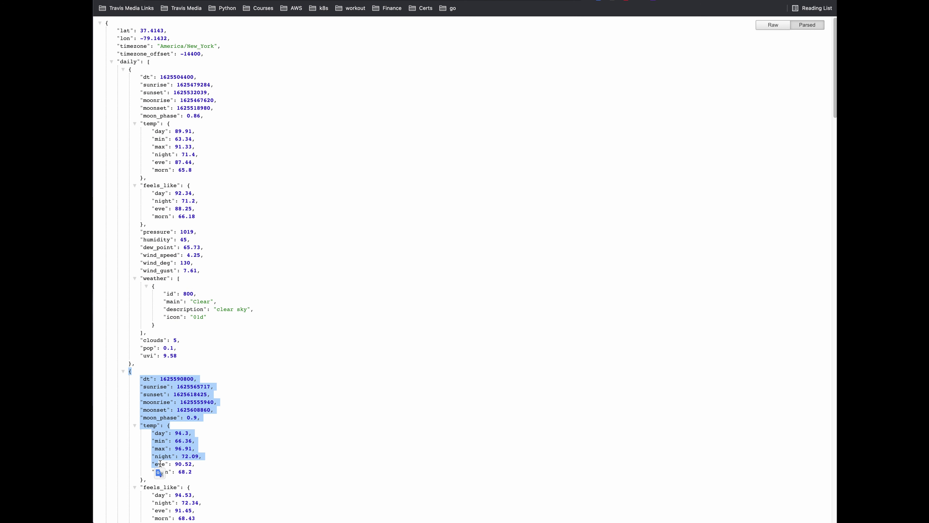
{"action": "left_click", "coordinate": [216, 256]}
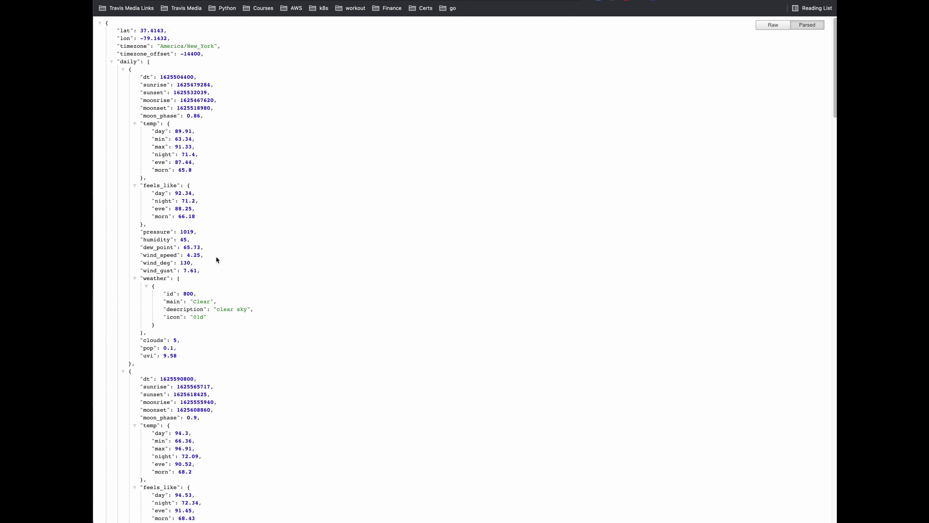
{"action": "left_click_drag", "start_coordinate": [130, 69], "coordinate": [141, 119]}
{"action": "double_click", "coordinate": [147, 123]}
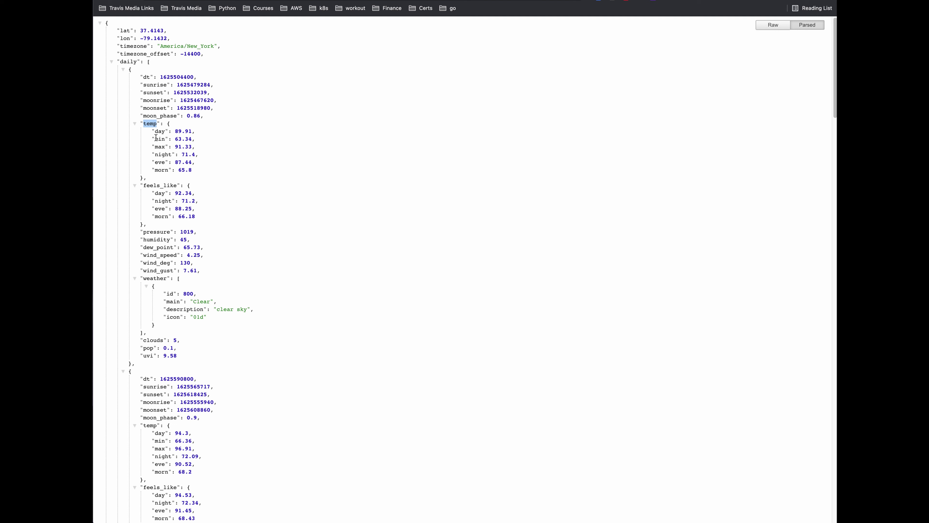
- Examine the morn, min and max temperatures of the first day and the description inside its weather array
{"action": "double_click", "coordinate": [166, 170]}
{"action": "double_click", "coordinate": [184, 170]}
{"action": "left_click", "coordinate": [186, 139]}
{"action": "left_click_drag", "start_coordinate": [155, 146], "coordinate": [196, 148]}
{"action": "left_click", "coordinate": [243, 167]}
{"action": "left_click_drag", "start_coordinate": [146, 279], "coordinate": [174, 279]}
{"action": "left_click_drag", "start_coordinate": [215, 310], "coordinate": [267, 312]}
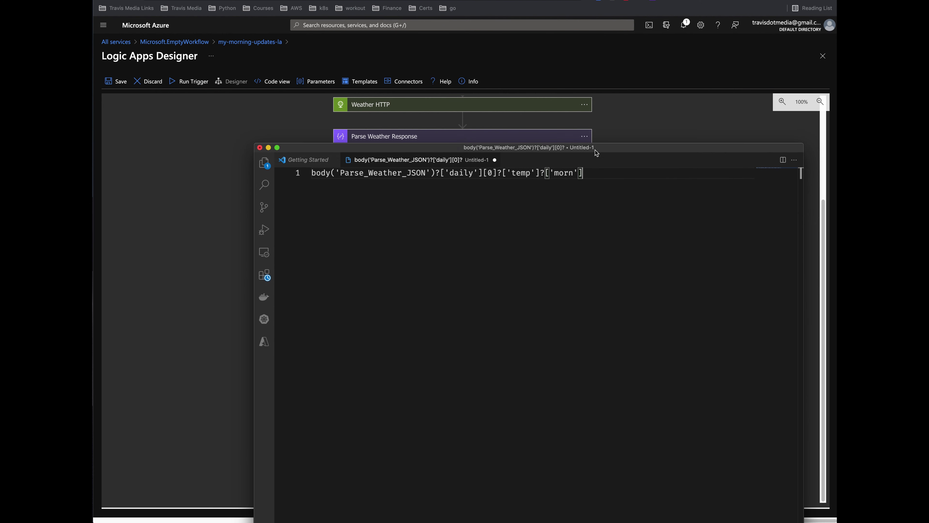
- Check the For each loop around the SMS action, then bring the VS Code window with the Parse_Weather_JSON expression back over the designer
{"action": "left_click_drag", "start_coordinate": [410, 151], "coordinate": [794, 161]}
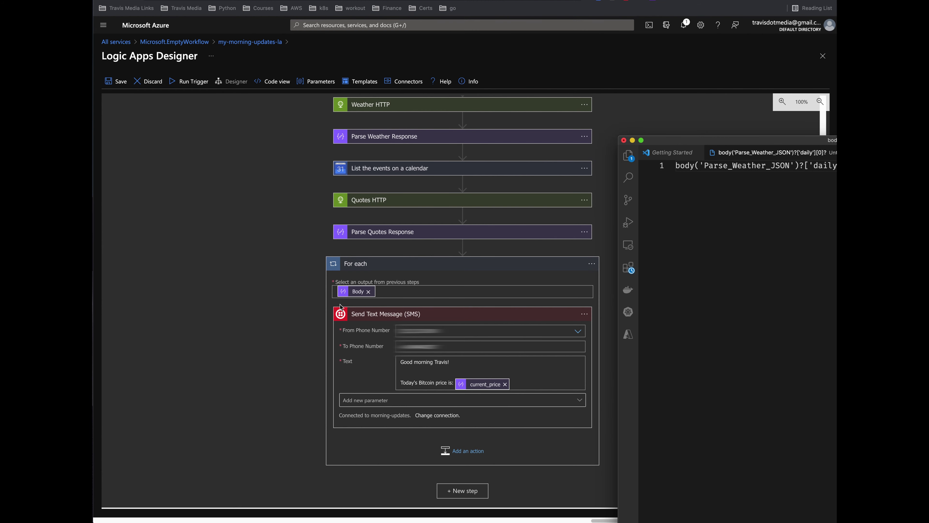
{"action": "left_click", "coordinate": [310, 300]}
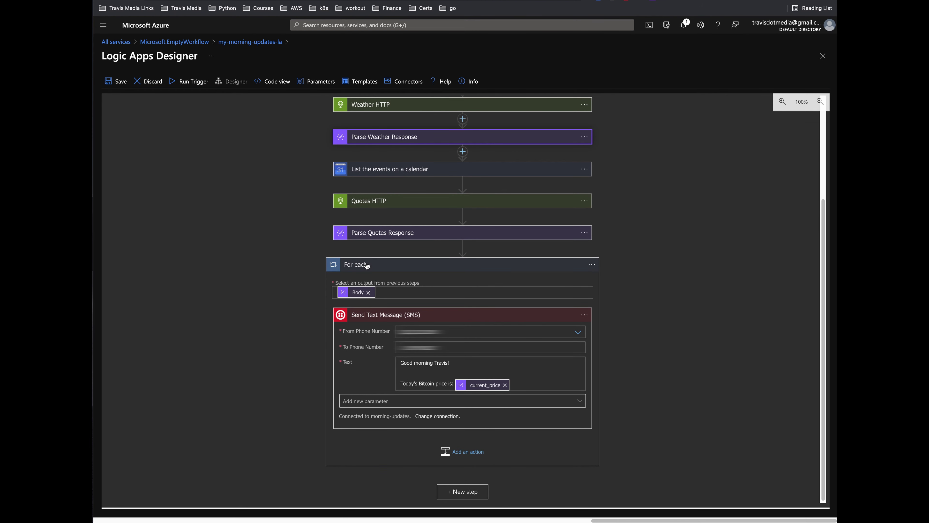
{"action": "mouse_move", "coordinate": [358, 294]}
{"action": "key", "text": "super+Tab"}
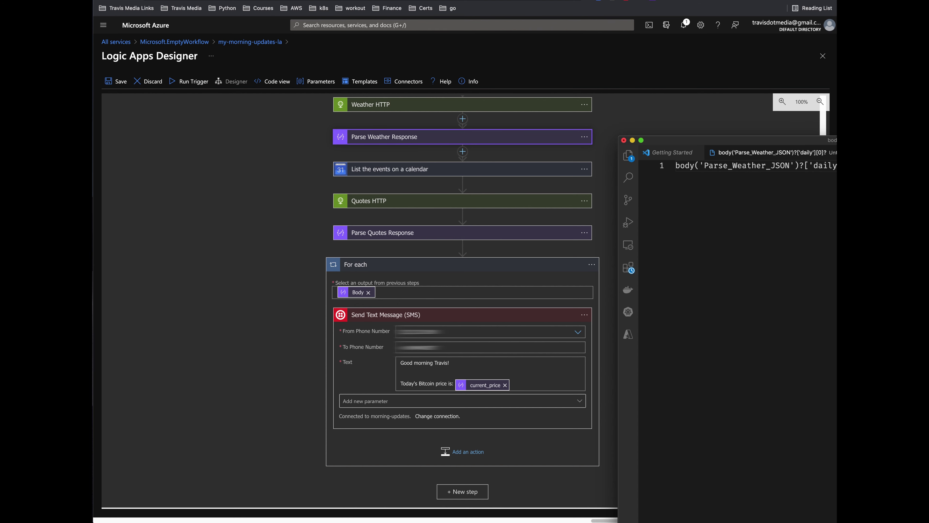
{"action": "left_click_drag", "start_coordinate": [921, 140], "coordinate": [511, 190]}
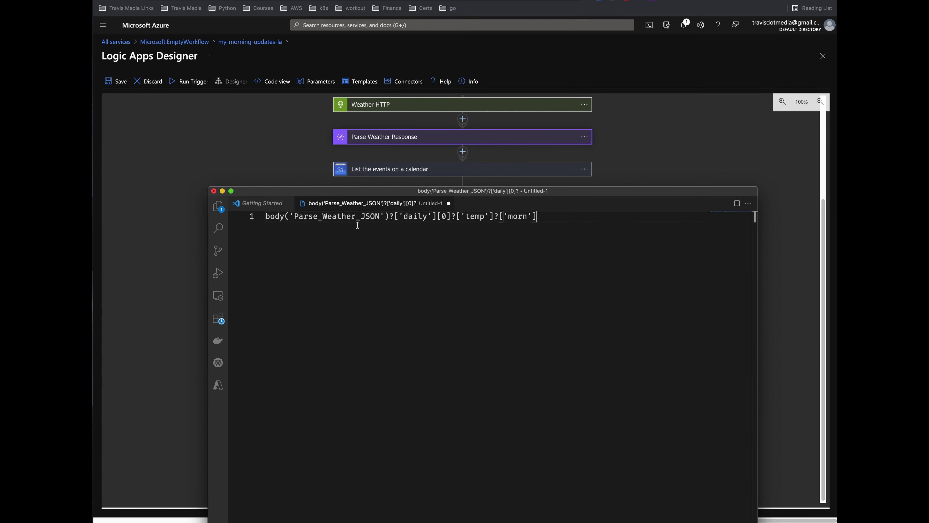
- Change the action name in the VS Code expression to Parse_Weather_Response and move the window aside to uncover the designer
{"action": "double_click", "coordinate": [368, 217]}
{"action": "type", "text": "Res"}
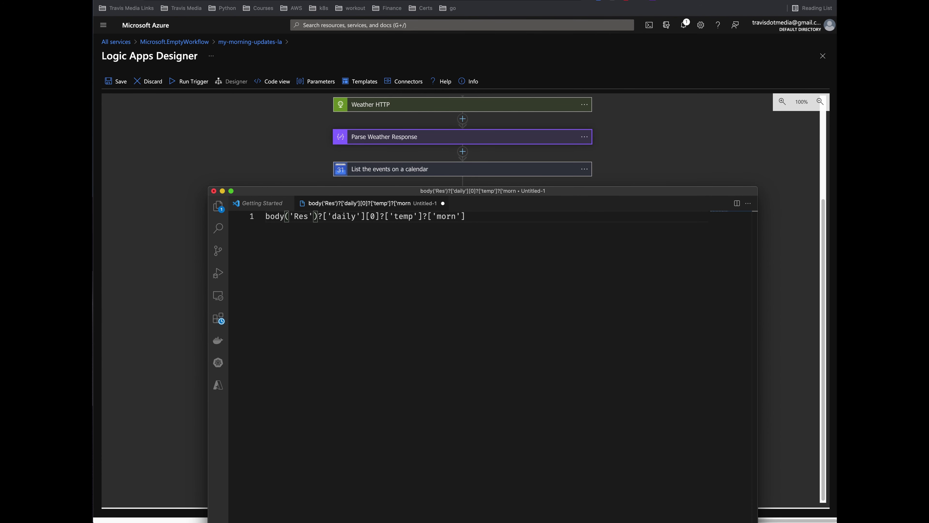
{"action": "key", "text": "BackSpace"}
{"action": "key", "text": "BackSpace"}
{"action": "key", "text": "BackSpace"}
{"action": "type", "text": "Parse_Weather_REs"}
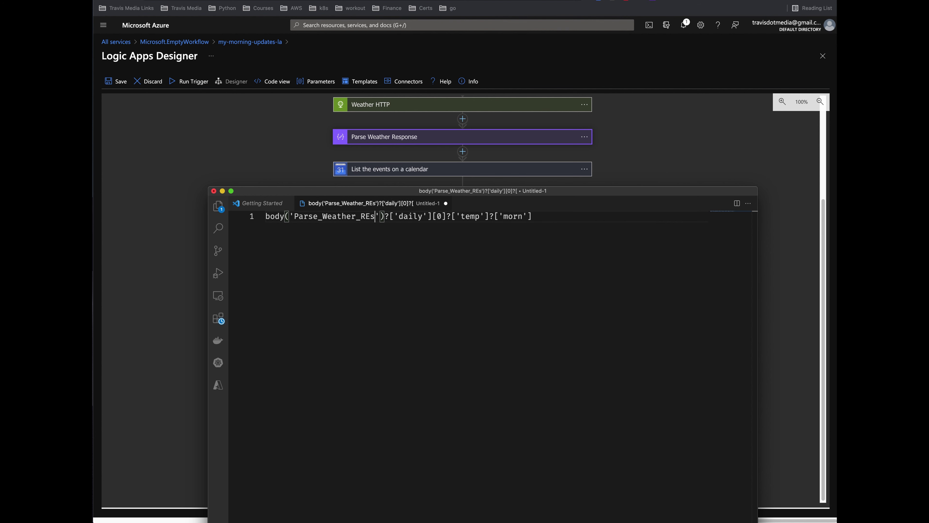
{"action": "key", "text": "BackSpace"}
{"action": "key", "text": "BackSpace"}
{"action": "type", "text": "esponse"}
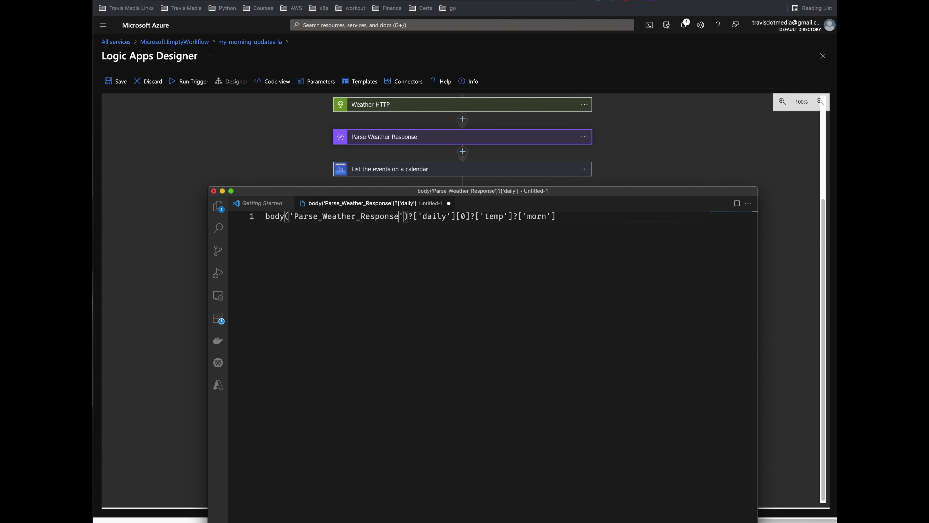
{"action": "left_click_drag", "start_coordinate": [401, 191], "coordinate": [835, 179]}
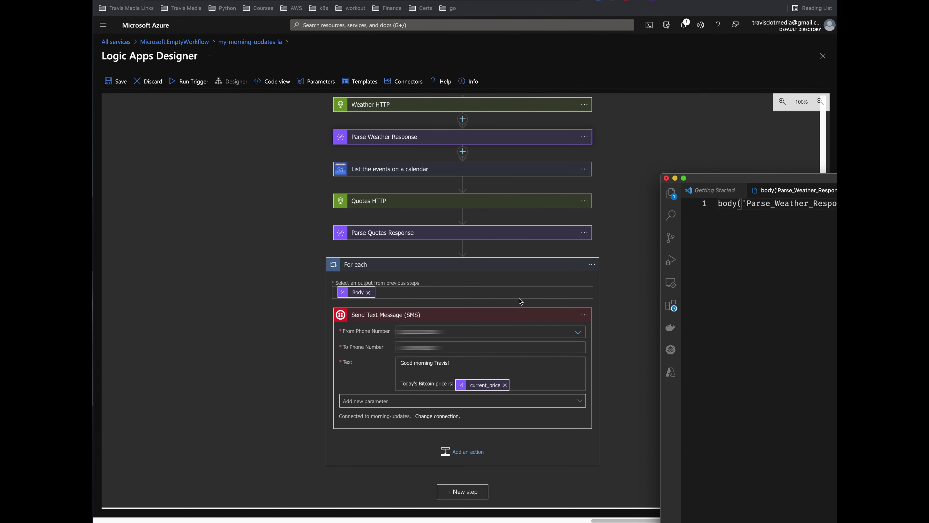
- Check which response the For each loop's Body refers to, then examine the daily array in the weather API response
{"action": "left_click", "coordinate": [230, 301]}
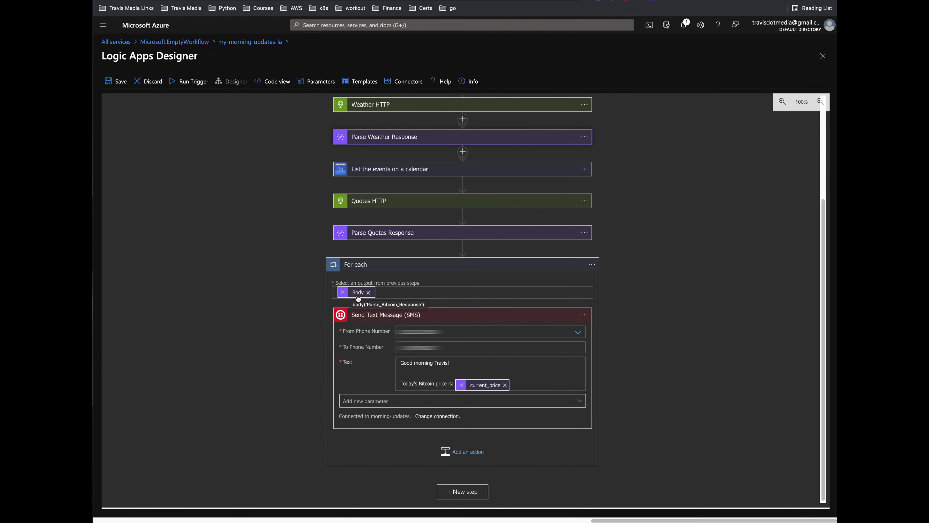
{"action": "key", "text": "super+Tab"}
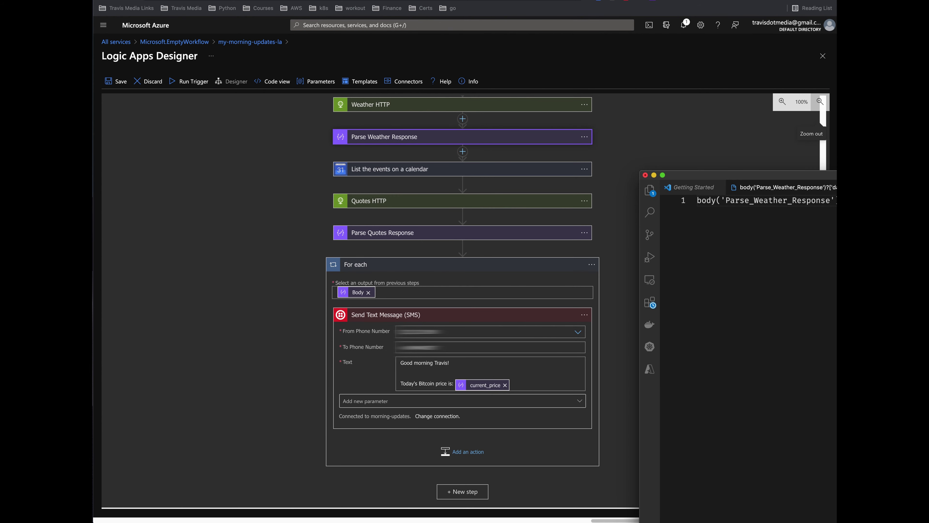
{"action": "key", "text": "super+Tab"}
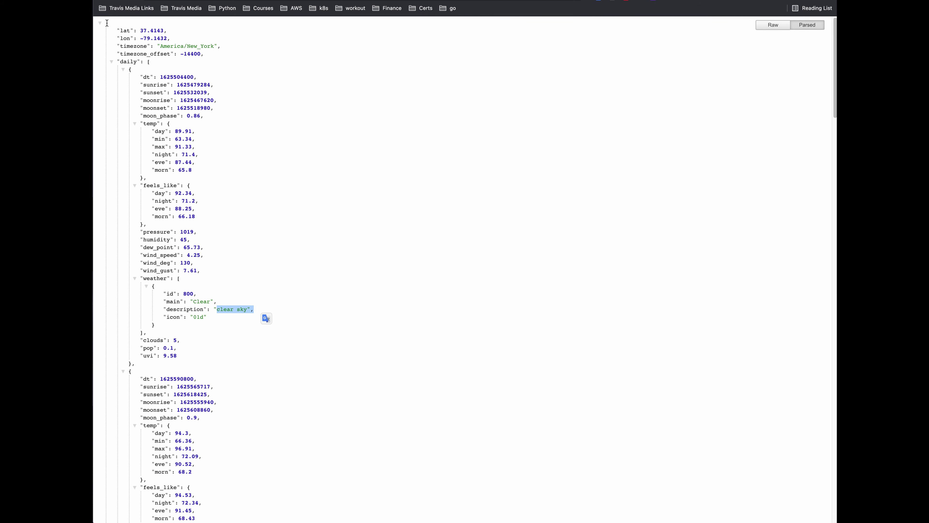
{"action": "left_click_drag", "start_coordinate": [107, 23], "coordinate": [205, 154]}
{"action": "left_click", "coordinate": [250, 135]}
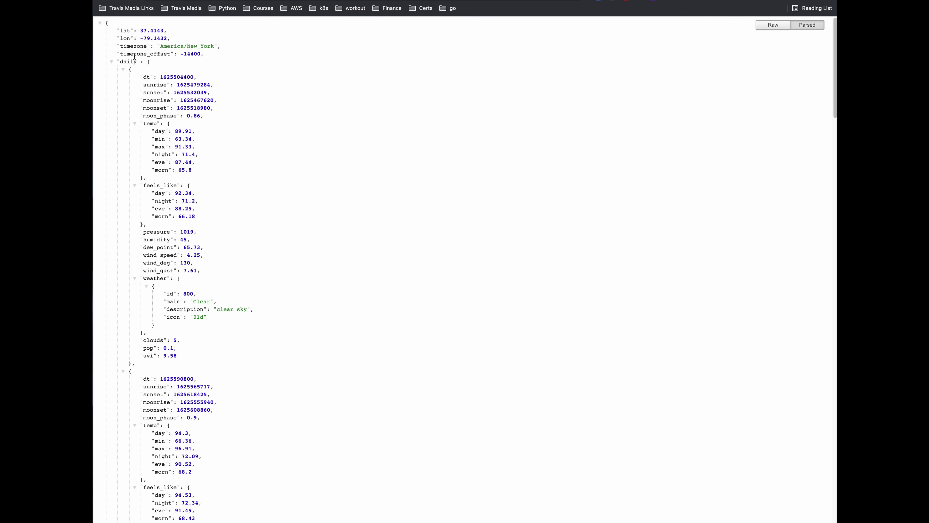
{"action": "left_click_drag", "start_coordinate": [118, 60], "coordinate": [145, 317]}
{"action": "key", "text": "super+Tab"}
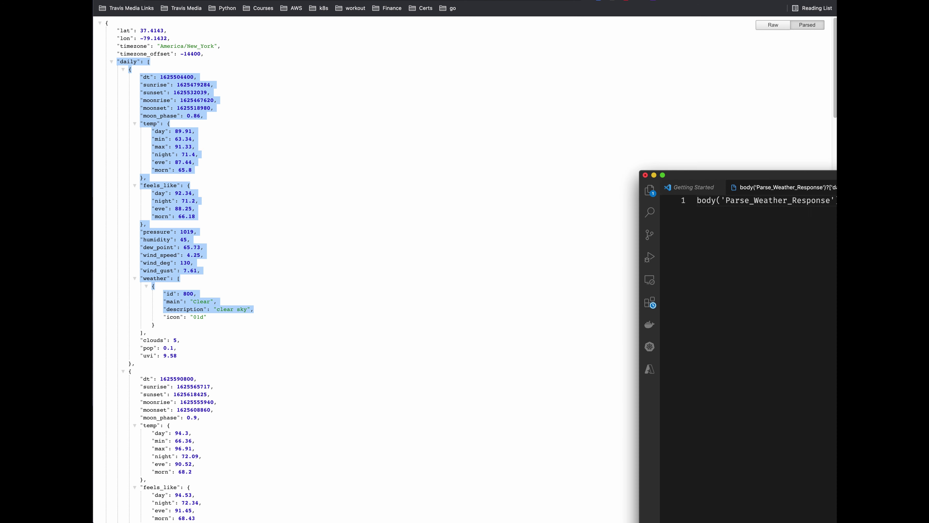
- Compare the Parse_Weather_Response expression with the weather JSON, going through its daily, [0], temp and morn parts
{"action": "left_click_drag", "start_coordinate": [836, 176], "coordinate": [525, 95]}
{"action": "left_click", "coordinate": [496, 95]}
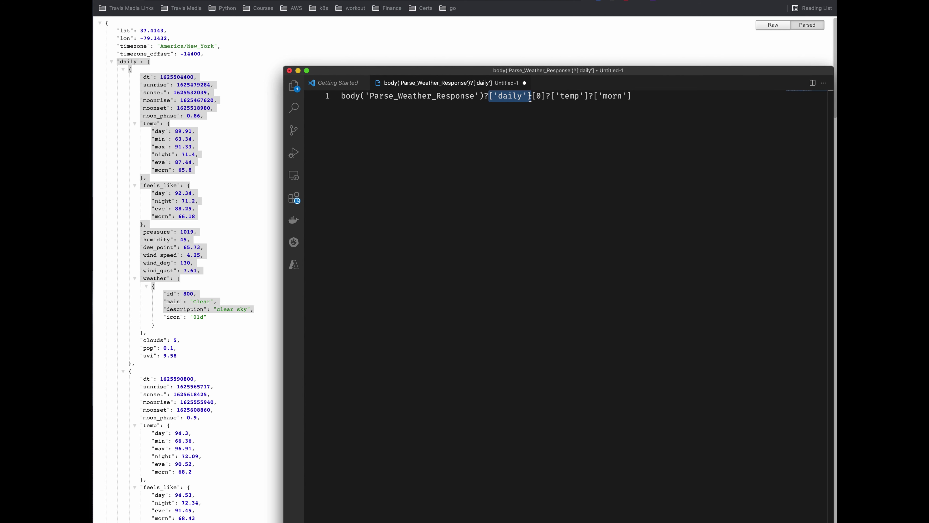
{"action": "key", "text": "End"}
{"action": "double_click", "coordinate": [486, 96]}
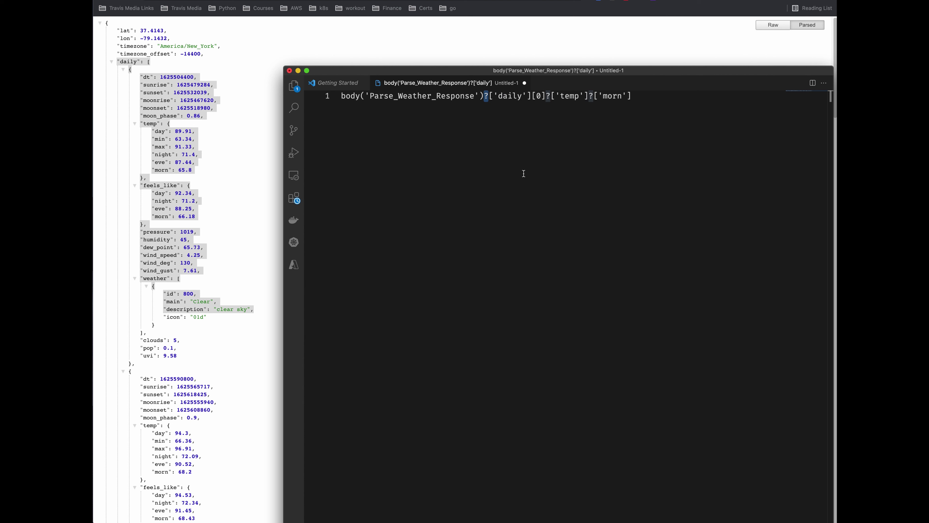
{"action": "left_click", "coordinate": [473, 119]}
{"action": "left_click", "coordinate": [507, 96]}
{"action": "double_click", "coordinate": [507, 96]}
{"action": "double_click", "coordinate": [539, 95]}
{"action": "double_click", "coordinate": [549, 96]}
{"action": "left_click", "coordinate": [553, 97]}
{"action": "left_click_drag", "start_coordinate": [552, 96], "coordinate": [584, 100]}
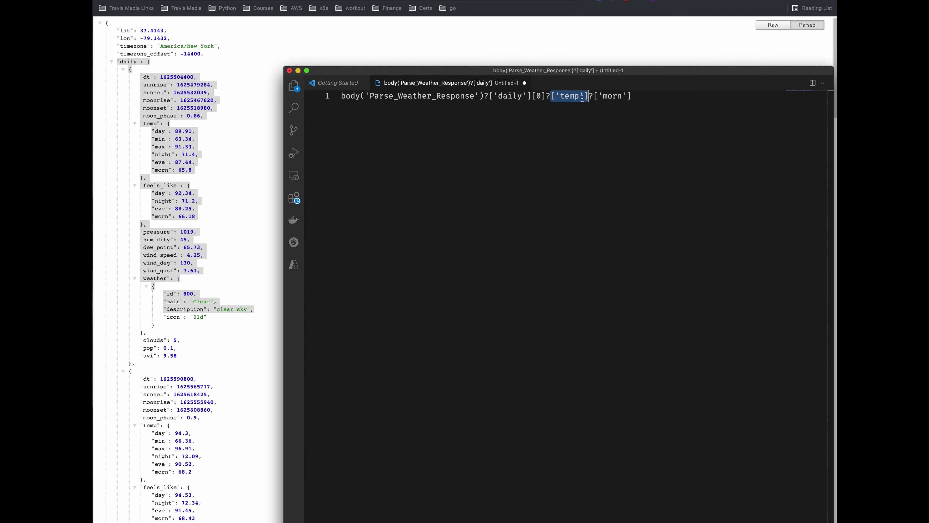
{"action": "left_click", "coordinate": [600, 96]}
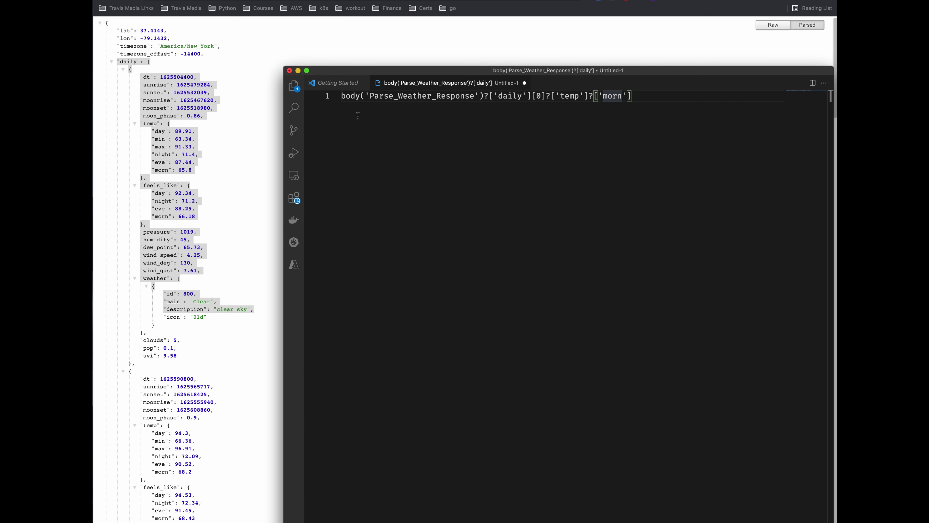
{"action": "key", "text": "Home"}
{"action": "key", "text": "alt+shift+Right"}
{"action": "key", "text": "alt+shift+Right"}
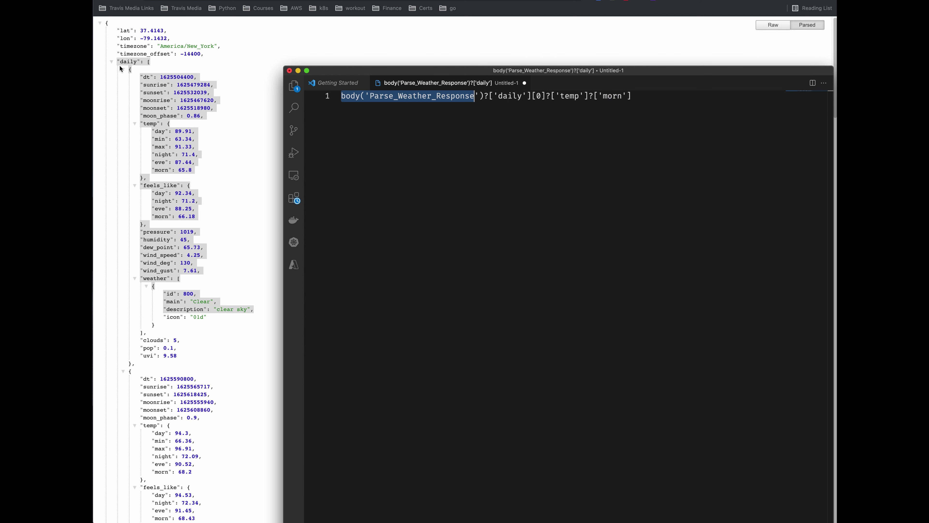
{"action": "left_click", "coordinate": [508, 96]}
{"action": "key", "text": "alt+Right"}
{"action": "key", "text": "alt+Right"}
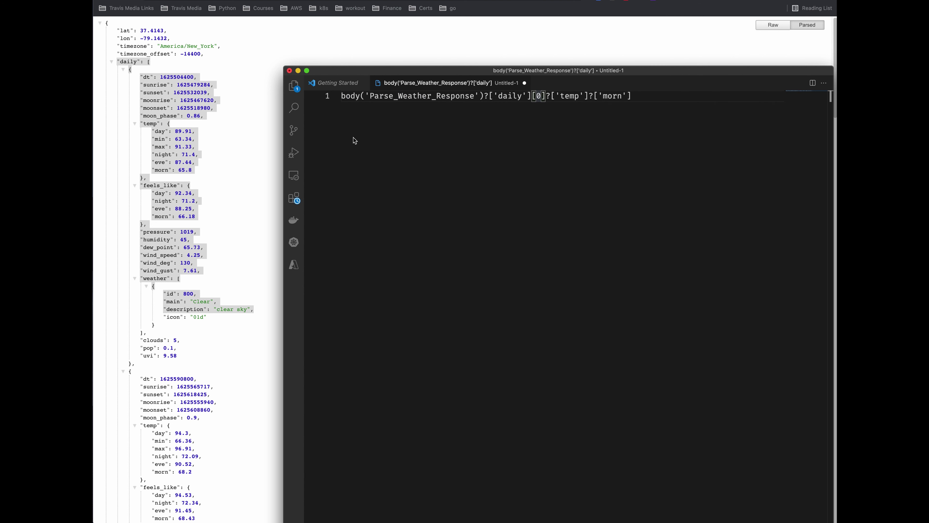
- Copy the whole expression body('Parse_Weather_Response')?['daily'][0]?['temp']?['morn'] and return to the Logic Apps Designer
{"action": "left_click", "coordinate": [617, 96]}
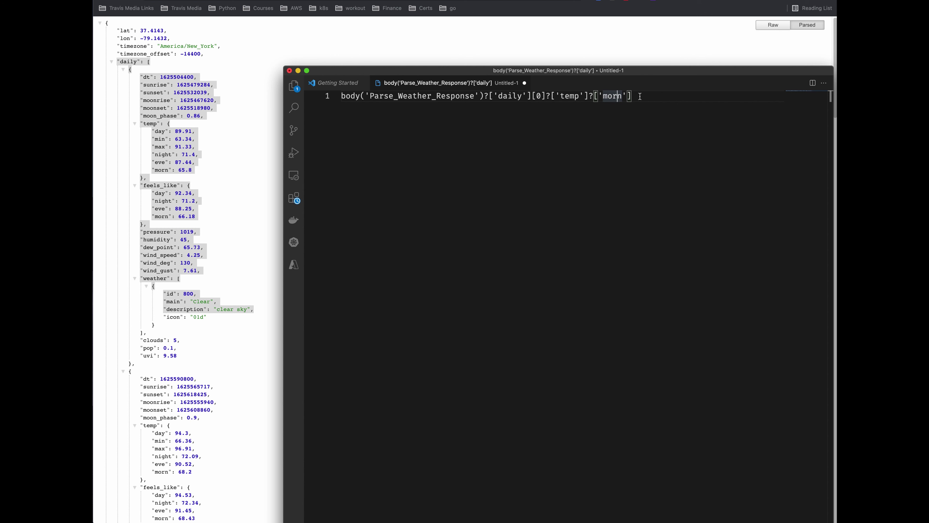
{"action": "key", "text": "ctrl+shift+super+Right"}
{"action": "key", "text": "ctrl+shift+super+Right"}
{"action": "key", "text": "ctrl+shift+super+Right"}
{"action": "key", "text": "ctrl+shift+super+Right"}
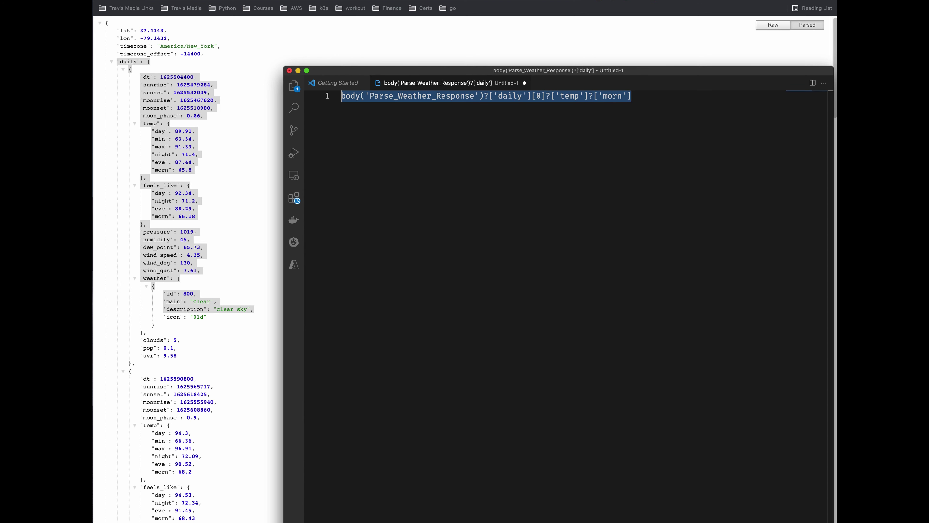
{"action": "key", "text": "super+Tab"}
{"action": "key", "text": "ctrl+Tab"}
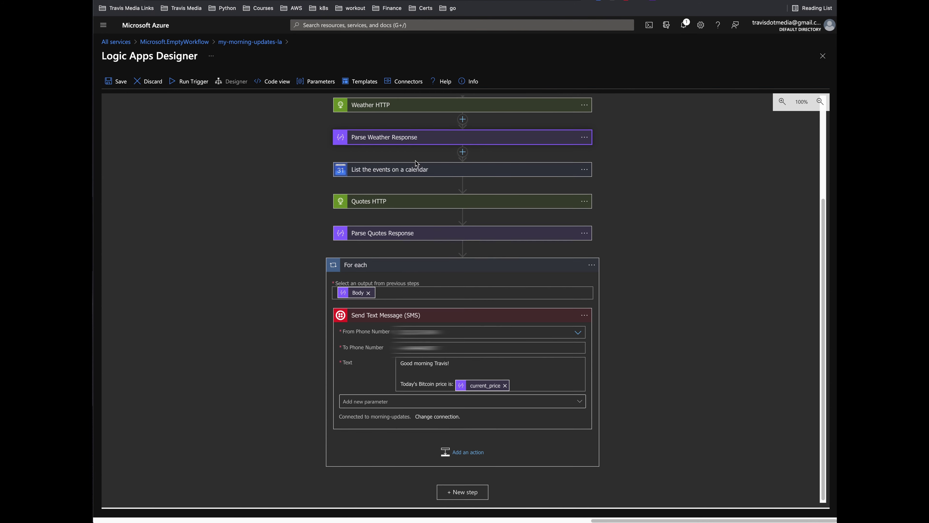
- Add an Initialize variable action between Parse Weather Response and the calendar events action
{"action": "scroll", "coordinate": [416, 160], "scroll_direction": "up", "scroll_amount": 3}
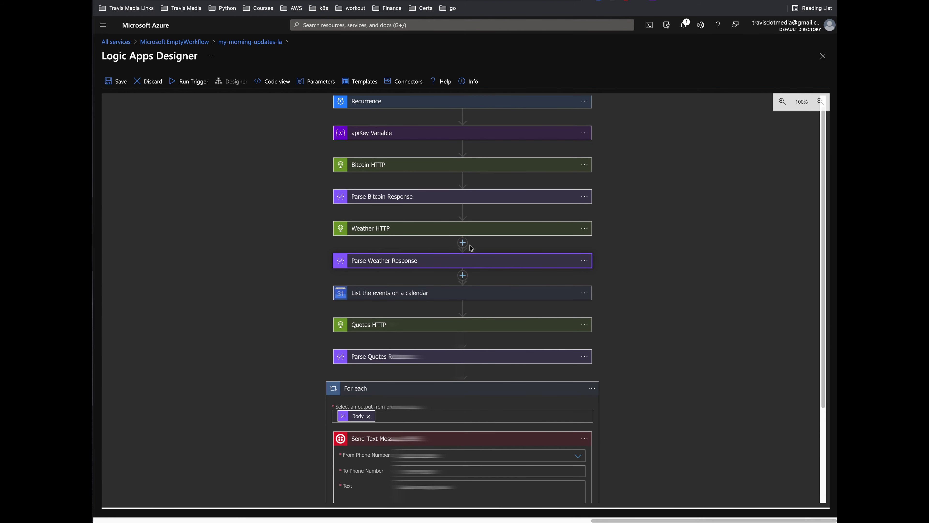
{"action": "left_click", "coordinate": [462, 274]}
{"action": "left_click", "coordinate": [466, 293]}
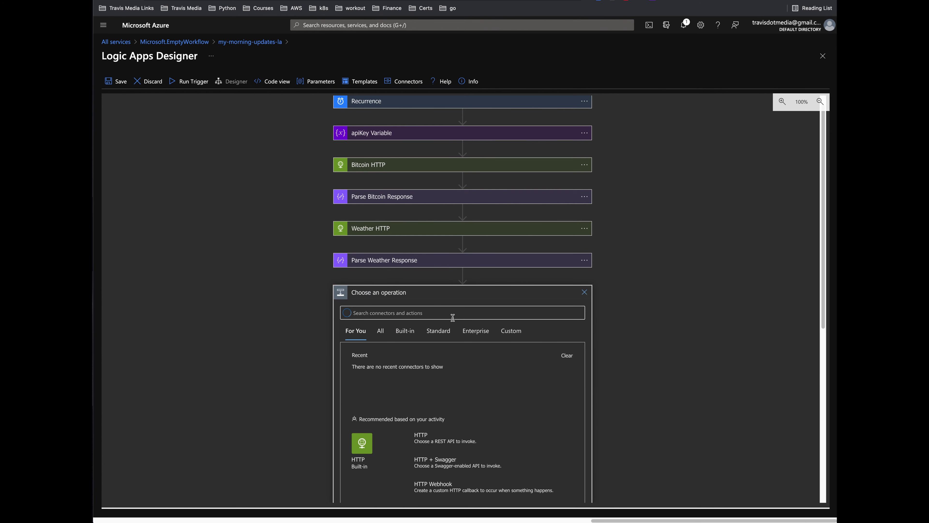
{"action": "scroll", "coordinate": [452, 329], "scroll_direction": "down", "scroll_amount": 2}
{"action": "left_click", "coordinate": [361, 445]}
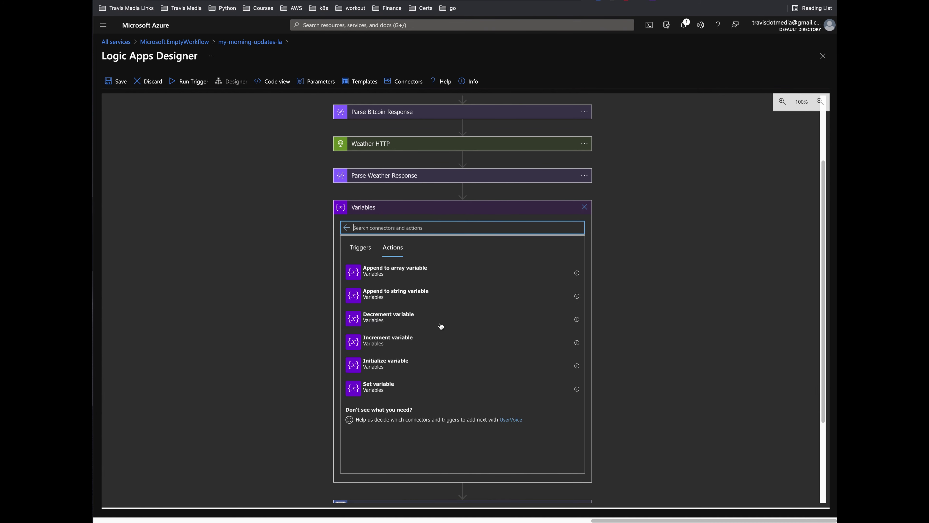
{"action": "left_click", "coordinate": [386, 367]}
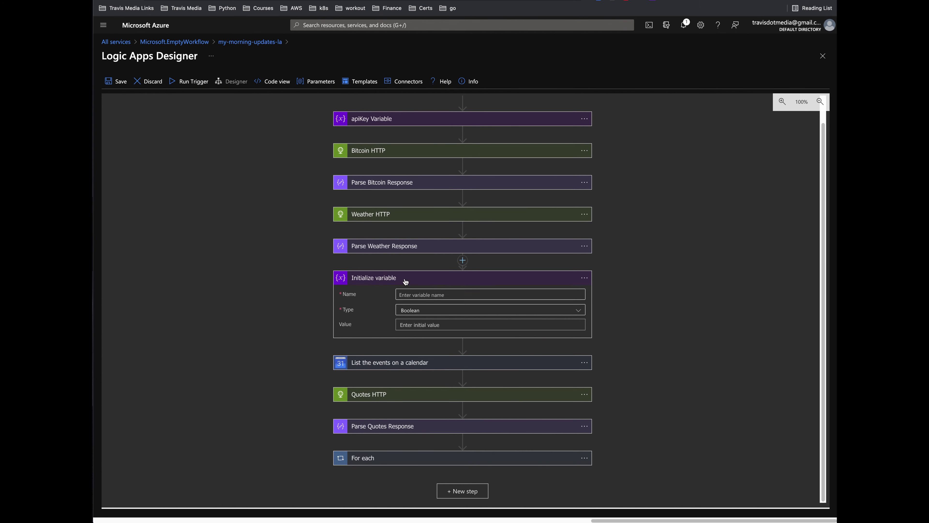
- Name the new variable currentTemp
{"action": "left_click", "coordinate": [466, 297]}
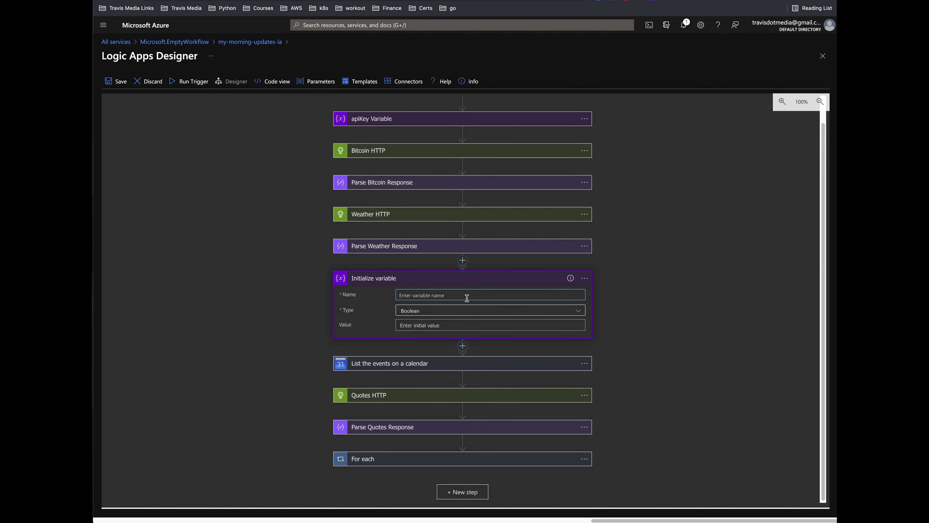
{"action": "type", "text": "morningTemp"}
{"action": "left_click_drag", "start_coordinate": [431, 295], "coordinate": [399, 295]}
{"action": "type", "text": "currentTEmp"}
{"action": "key", "text": "BackSpace"}
{"action": "key", "text": "BackSpace"}
{"action": "key", "text": "BackSpace"}
{"action": "type", "text": "Temp"}
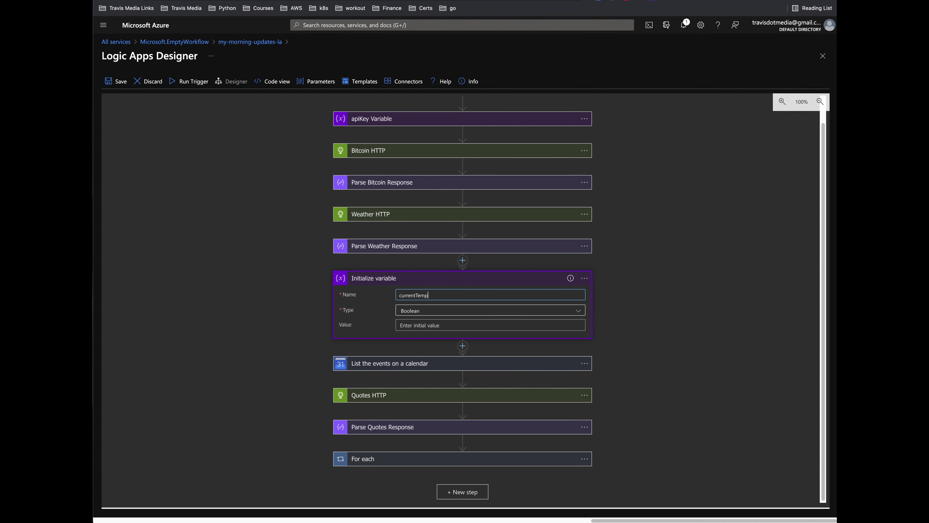
- Rename the Initialize variable action to currentTemp
{"action": "left_click", "coordinate": [584, 278]}
{"action": "left_click", "coordinate": [608, 280]}
{"action": "type", "text": "c"}
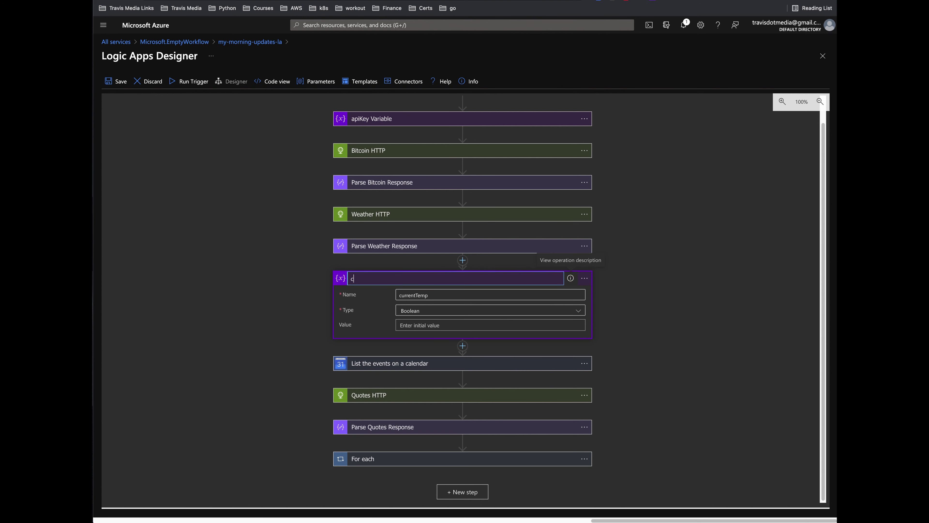
{"action": "type", "text": "urrentTemp"}
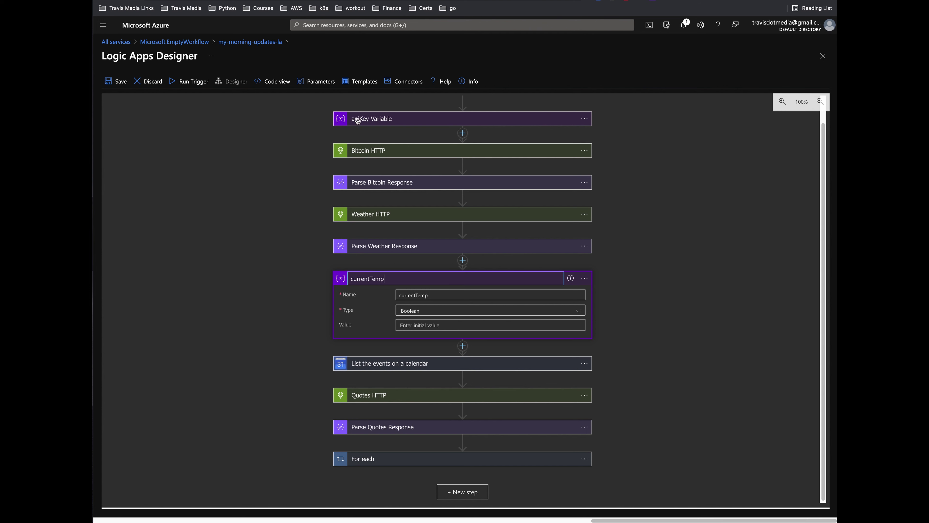
{"action": "left_click", "coordinate": [641, 322]}
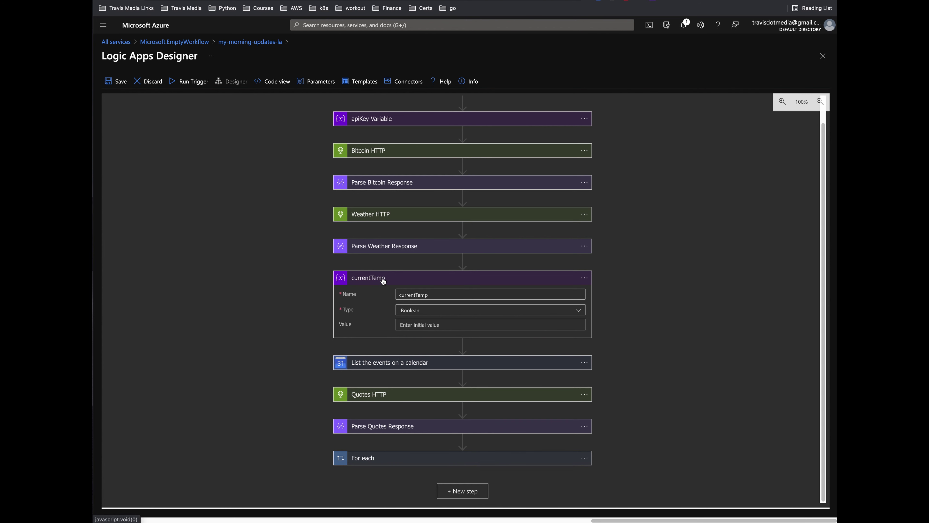
- Set the currentTemp variable's type to String and its value to the copied Parse_Weather_Response expression for the first day's morn temperature
{"action": "left_click", "coordinate": [490, 309]}
{"action": "left_click", "coordinate": [439, 397]}
{"action": "left_click", "coordinate": [468, 324]}
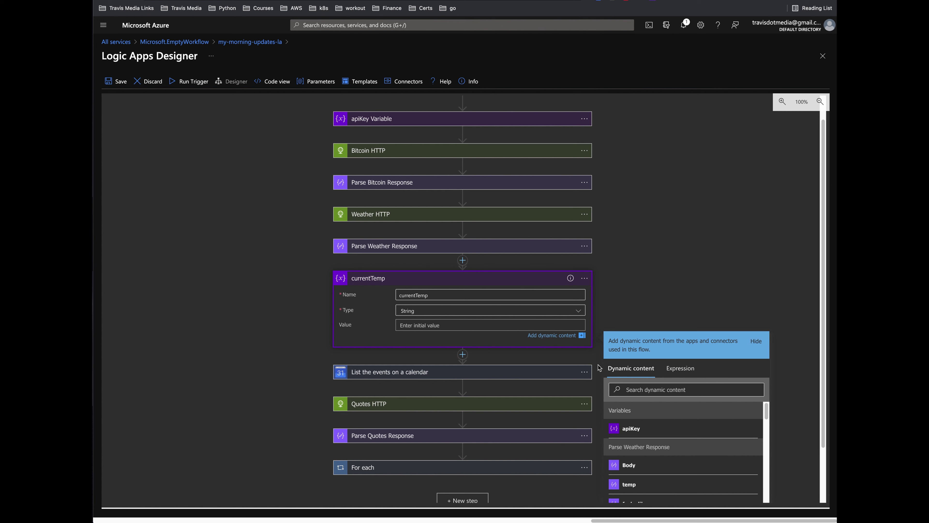
{"action": "left_click", "coordinate": [687, 369]}
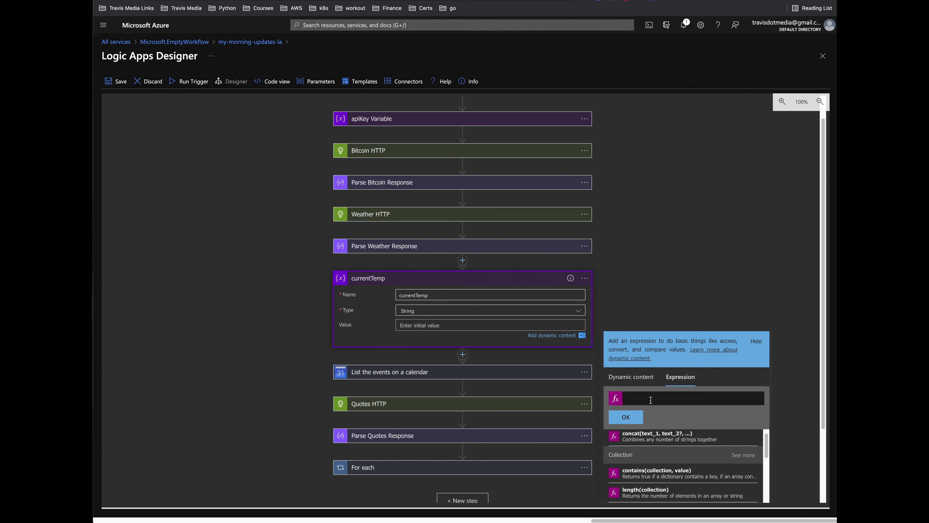
{"action": "key", "text": "ctrl+v"}
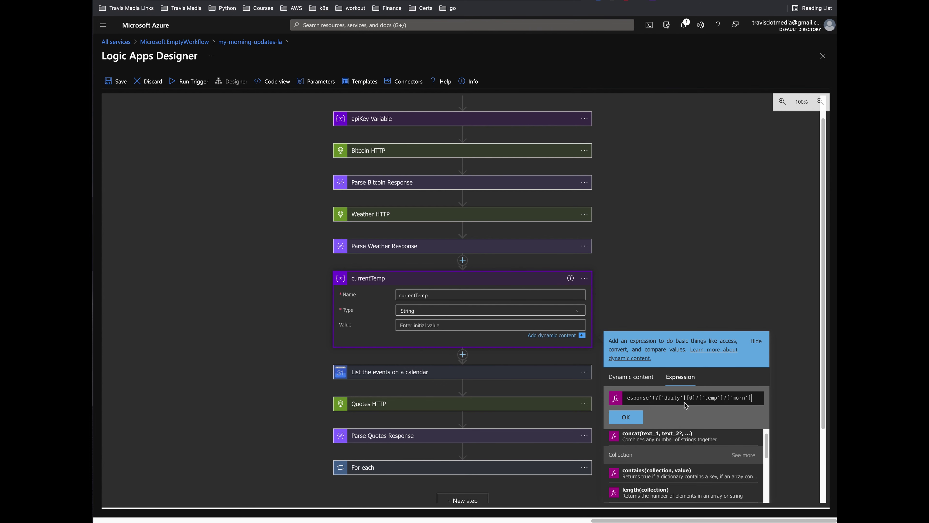
{"action": "left_click", "coordinate": [629, 418]}
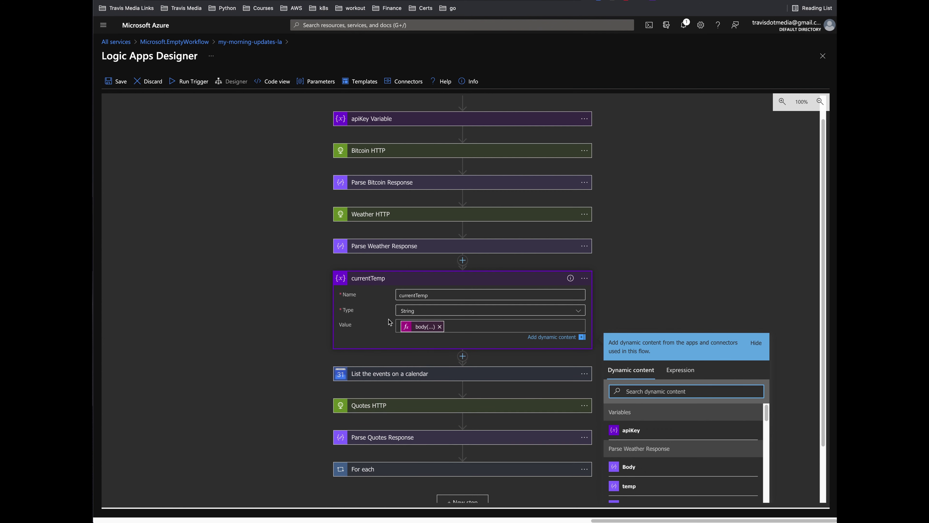
- Add an Initialize variable action after currentTemp, with the variable name maxTemp and type String
{"action": "left_click", "coordinate": [463, 355]}
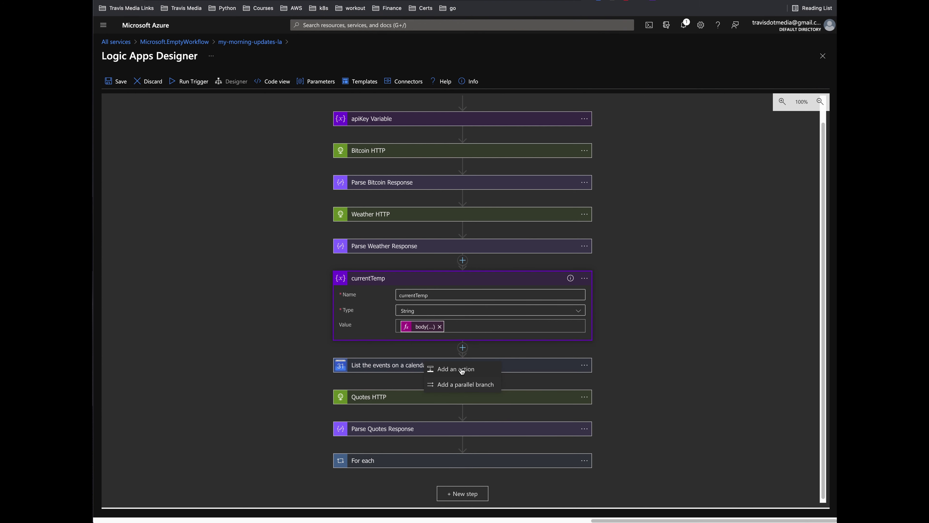
{"action": "left_click", "coordinate": [462, 370]}
{"action": "scroll", "coordinate": [450, 351], "scroll_direction": "down", "scroll_amount": 3}
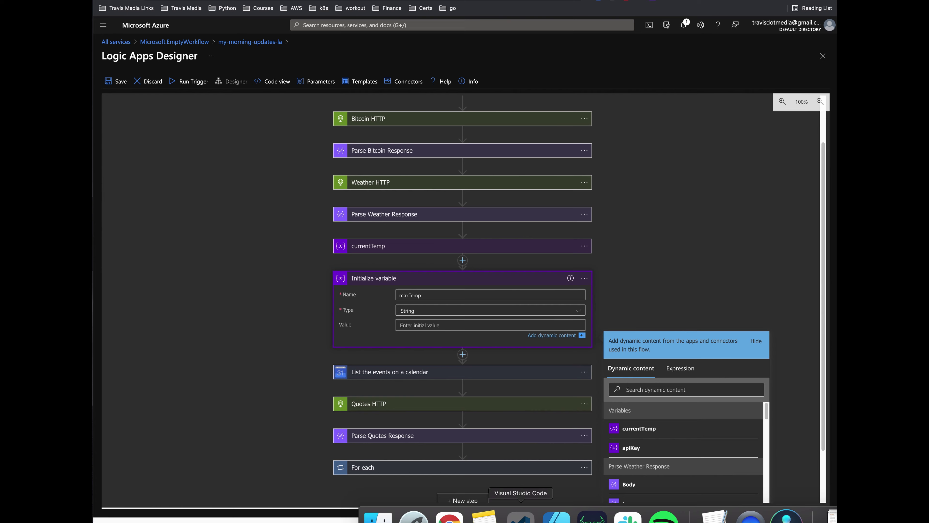
- Switch to the VS Code window with the Parse_Weather_Response expression and move it partly off the designer
{"action": "key", "text": "super+Tab"}
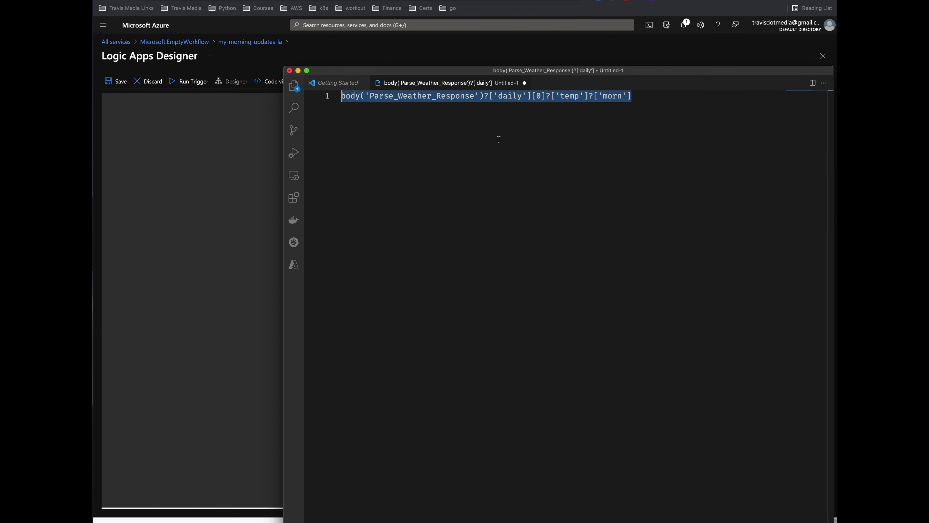
{"action": "left_click_drag", "start_coordinate": [615, 71], "coordinate": [750, 185]}
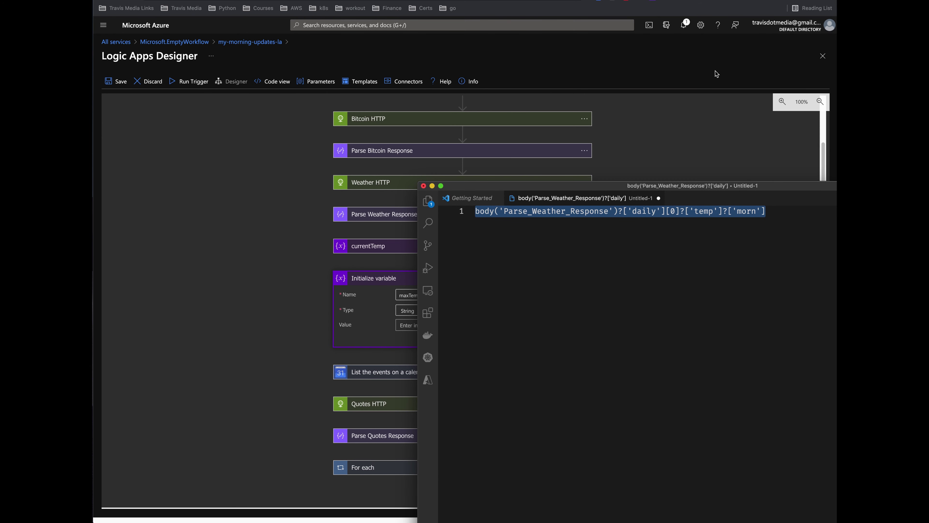